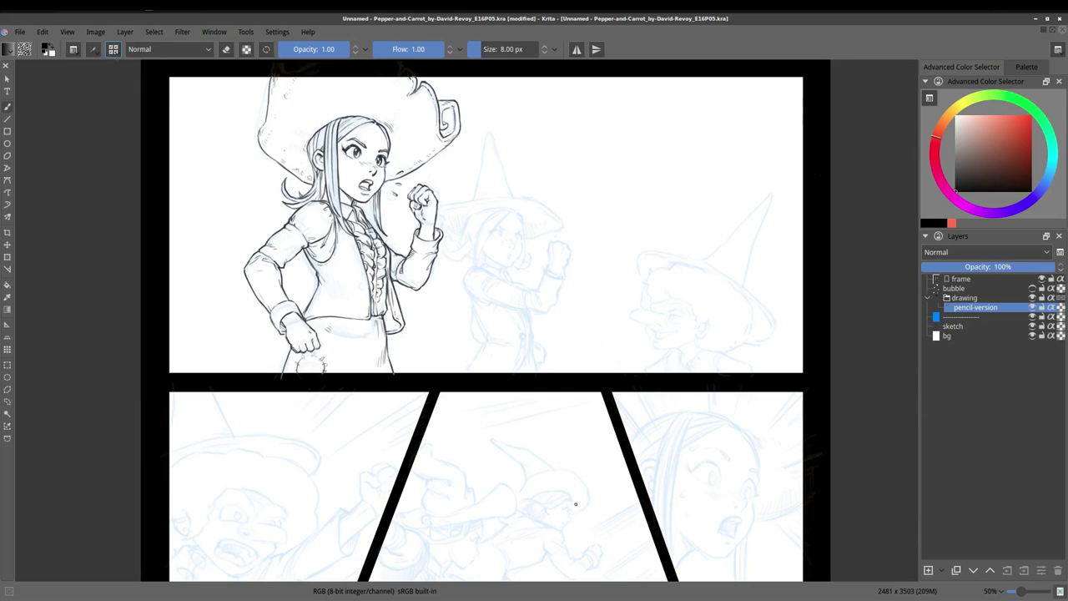
# Zoom the canvas out from 50% to 40% to show the top and middle panels
pyautogui.press('-')
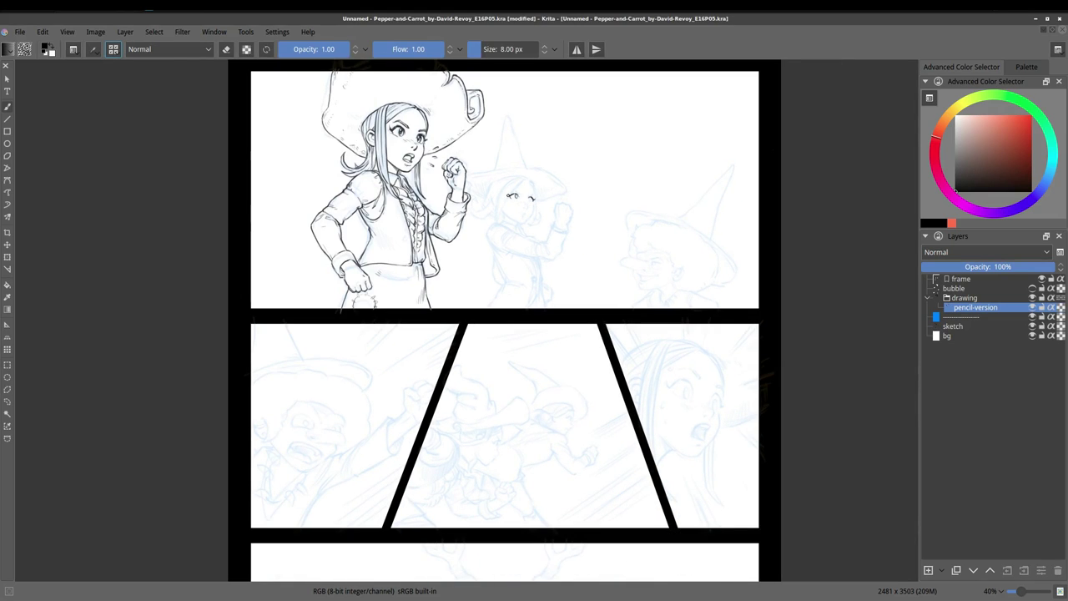
# Pencil the second witch's face, curling hair, raised fist and pointed hat
pyautogui.moveTo(512, 179); pyautogui.dragTo(503, 224)
pyautogui.moveTo(525, 176); pyautogui.dragTo(553, 227)
pyautogui.moveTo(559, 210); pyautogui.dragTo(557, 231)
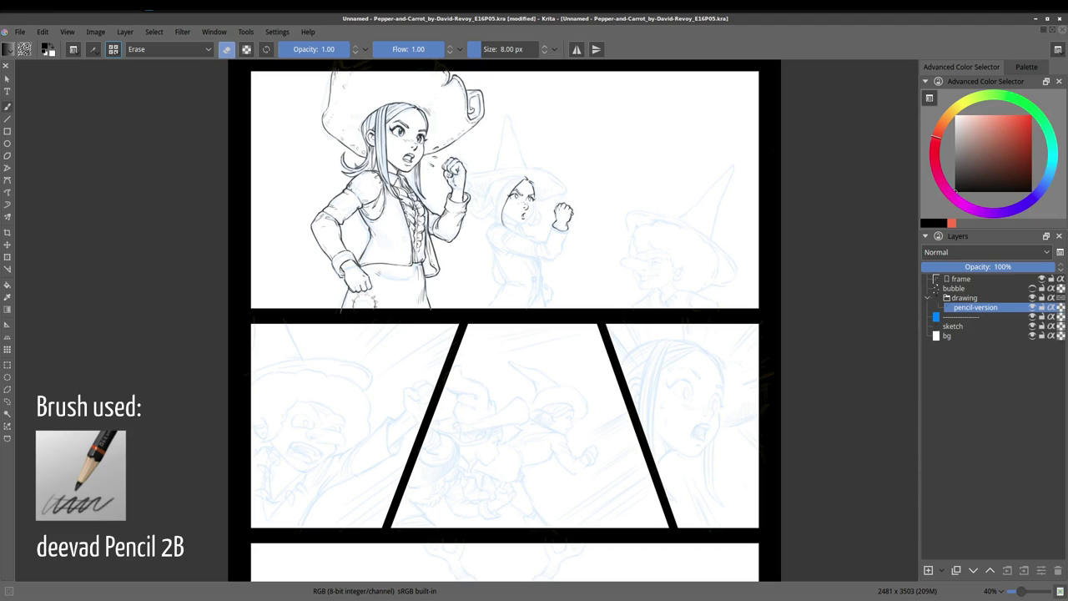
pyautogui.moveTo(535, 183)
pyautogui.mouseDown()
pyautogui.moveTo(529, 227)
pyautogui.moveTo(499, 220)
pyautogui.moveTo(535, 225)
pyautogui.mouseUp()
pyautogui.moveTo(491, 198); pyautogui.dragTo(467, 218)
pyautogui.moveTo(494, 182)
pyautogui.mouseDown()
pyautogui.moveTo(484, 209)
pyautogui.moveTo(518, 229)
pyautogui.mouseUp()
pyautogui.moveTo(539, 169)
pyautogui.mouseDown()
pyautogui.moveTo(566, 199)
pyautogui.moveTo(564, 256)
pyautogui.mouseUp()
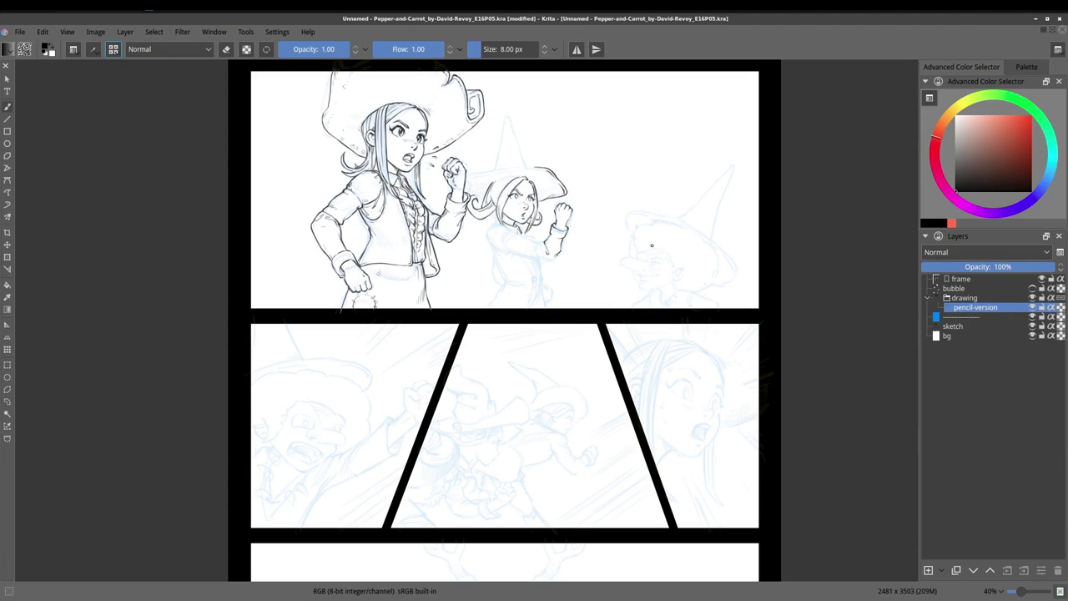
pyautogui.moveTo(521, 229); pyautogui.dragTo(534, 241)
pyautogui.moveTo(526, 167)
pyautogui.mouseDown()
pyautogui.moveTo(505, 116)
pyautogui.moveTo(493, 175)
pyautogui.mouseUp()
pyautogui.moveTo(492, 170)
pyautogui.mouseDown()
pyautogui.moveTo(465, 179)
pyautogui.moveTo(542, 167)
pyautogui.mouseUp()
# Outline the second witch's body, sleeve, arm, hair under the brim and coat details
pyautogui.moveTo(501, 222); pyautogui.dragTo(492, 282)
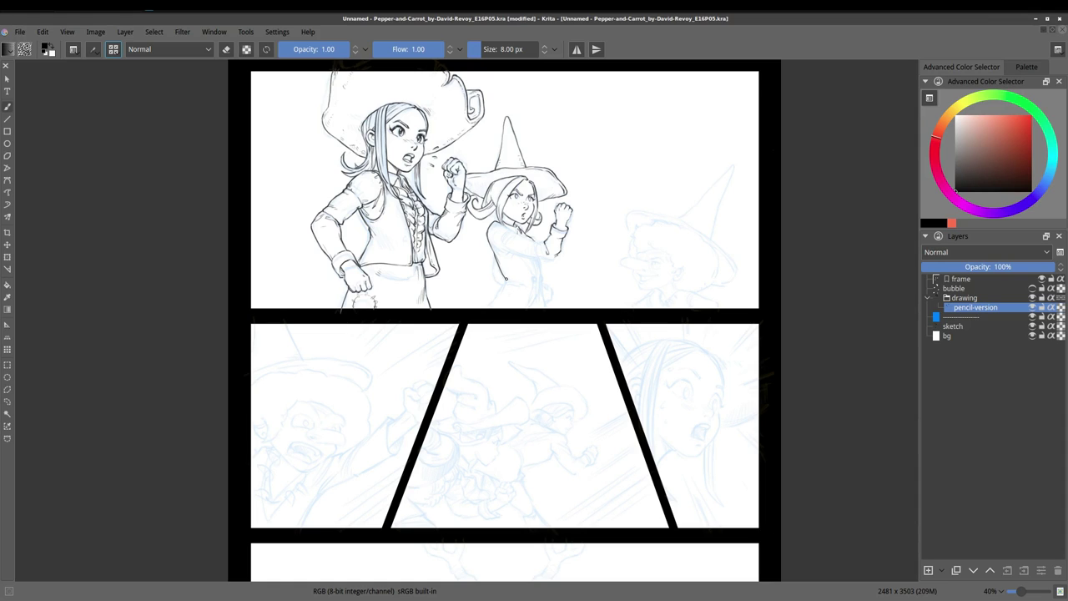
pyautogui.moveTo(497, 240); pyautogui.dragTo(554, 260)
pyautogui.moveTo(506, 226); pyautogui.dragTo(542, 242)
pyautogui.moveTo(506, 178); pyautogui.dragTo(492, 203)
pyautogui.moveTo(487, 210); pyautogui.dragTo(497, 222)
pyautogui.moveTo(521, 257); pyautogui.dragTo(535, 271)
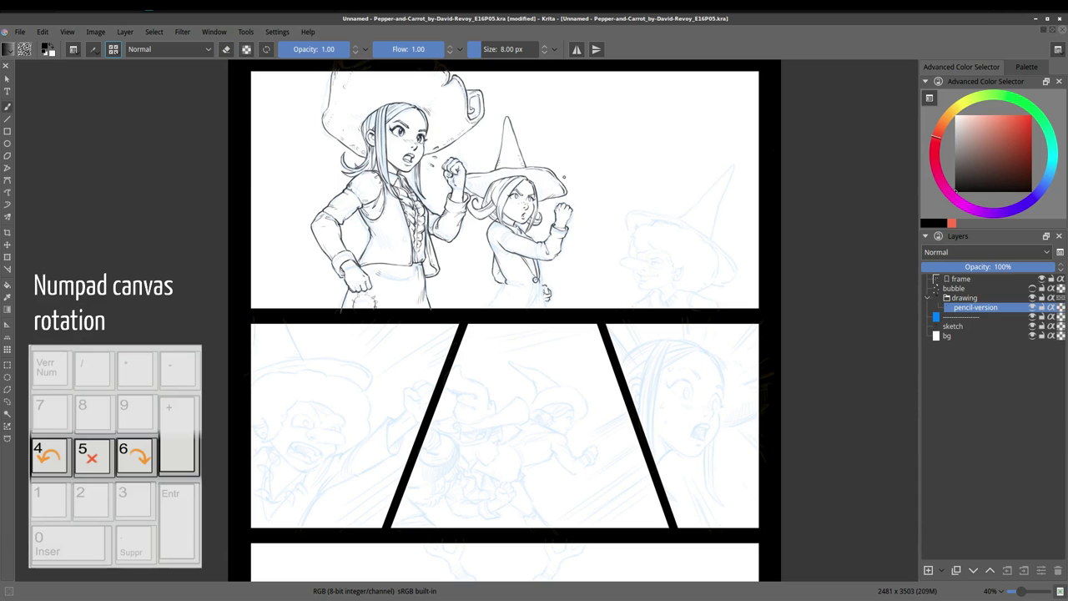
# Draw the long nose, mouth and ear on the right-hand face in a rotated view
pyautogui.press('KP_4')
pyautogui.press('KP_4')
pyautogui.press('KP_4')
pyautogui.press('KP_6')
pyautogui.press('KP_6')
pyautogui.press('KP_6')
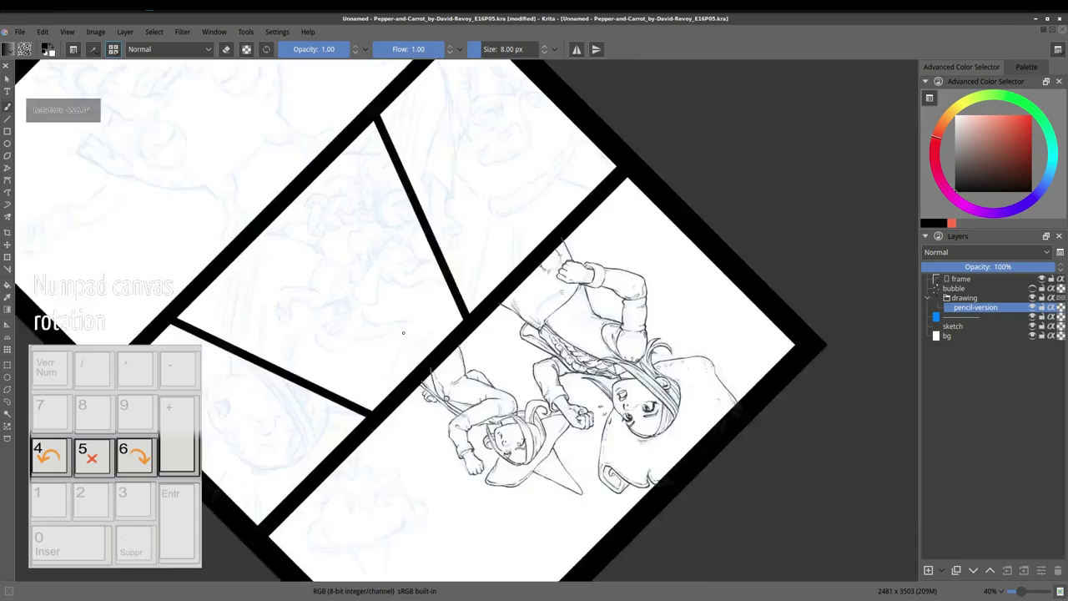
pyautogui.press('KP_6')
pyautogui.press('KP_6')
pyautogui.press('KP_6')
pyautogui.press('KP_6')
pyautogui.moveTo(572, 191); pyautogui.dragTo(628, 181)
pyautogui.moveTo(613, 164)
pyautogui.mouseDown()
pyautogui.moveTo(595, 177)
pyautogui.moveTo(624, 202)
pyautogui.moveTo(631, 249)
pyautogui.moveTo(661, 217)
pyautogui.mouseUp()
pyautogui.press('KP_5')
# Pencil the small character's spiky and curly hair, collar, shoulders and pointed hat, then start a jaw in the left middle panel
pyautogui.moveTo(672, 282)
pyautogui.mouseDown()
pyautogui.moveTo(667, 309)
pyautogui.moveTo(634, 309)
pyautogui.moveTo(718, 309)
pyautogui.mouseUp()
pyautogui.moveTo(705, 242)
pyautogui.mouseDown()
pyautogui.moveTo(721, 270)
pyautogui.moveTo(697, 290)
pyautogui.mouseUp()
pyautogui.moveTo(662, 226); pyautogui.dragTo(706, 241)
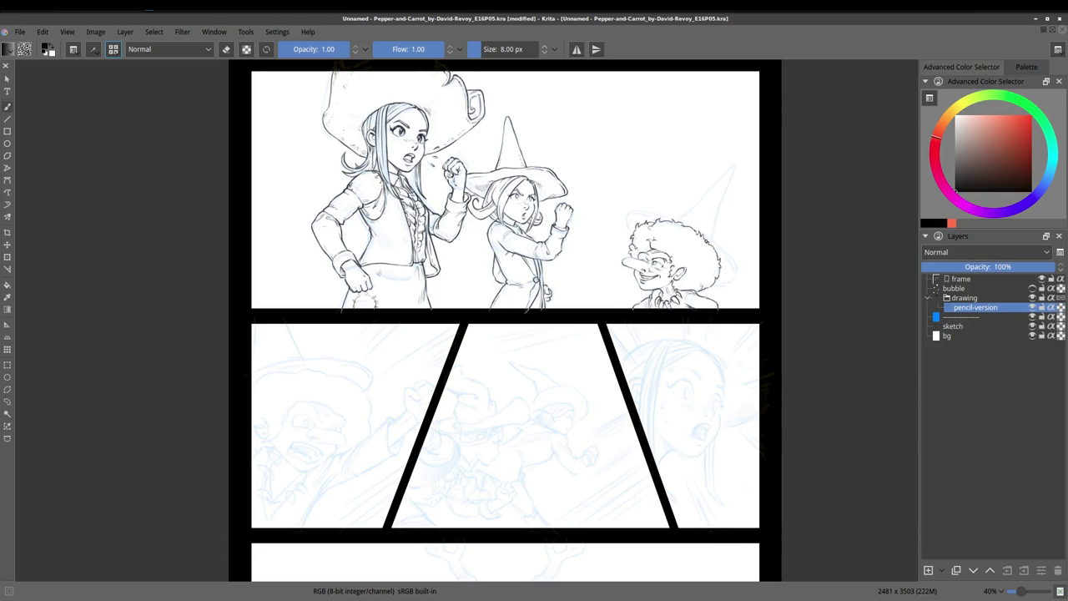
pyautogui.moveTo(628, 235); pyautogui.dragTo(671, 205)
pyautogui.moveTo(702, 237); pyautogui.dragTo(736, 275)
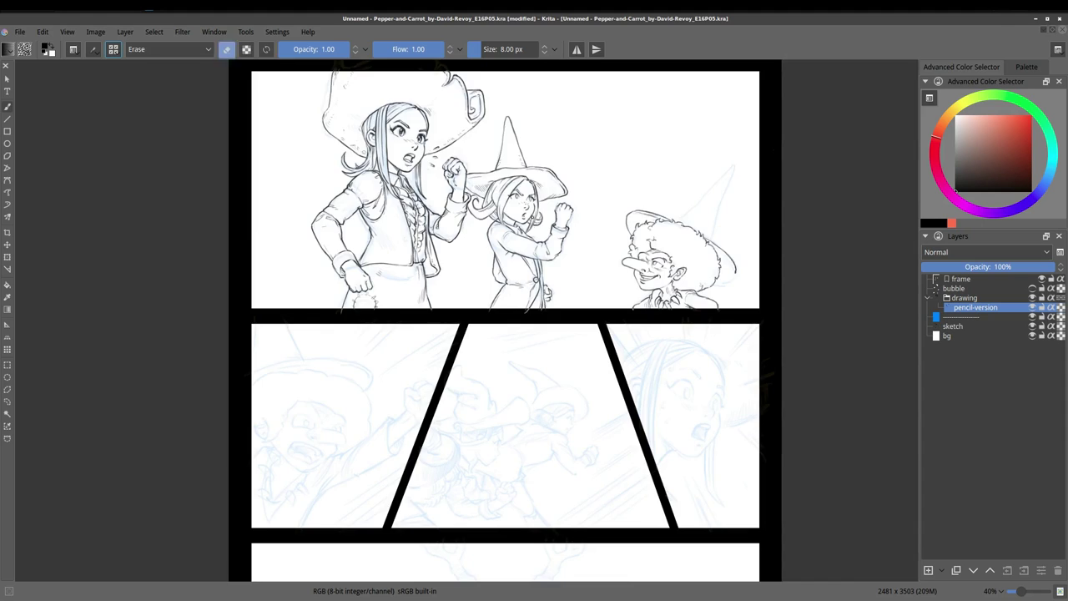
pyautogui.press('m')
pyautogui.moveTo(443, 173); pyautogui.dragTo(464, 251)
pyautogui.moveTo(457, 192); pyautogui.dragTo(499, 229)
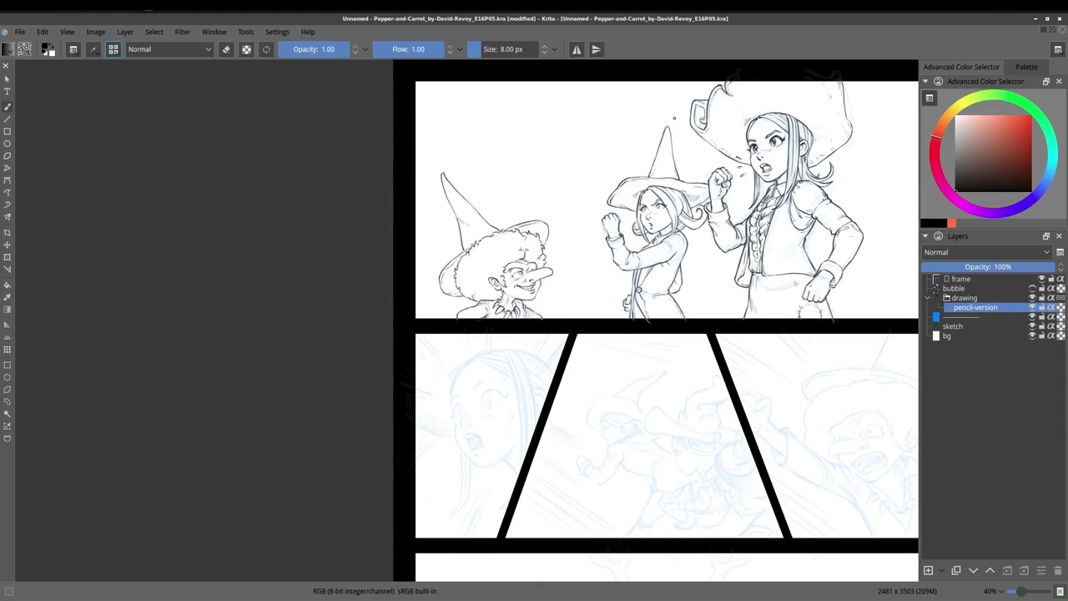
pyautogui.press('m')
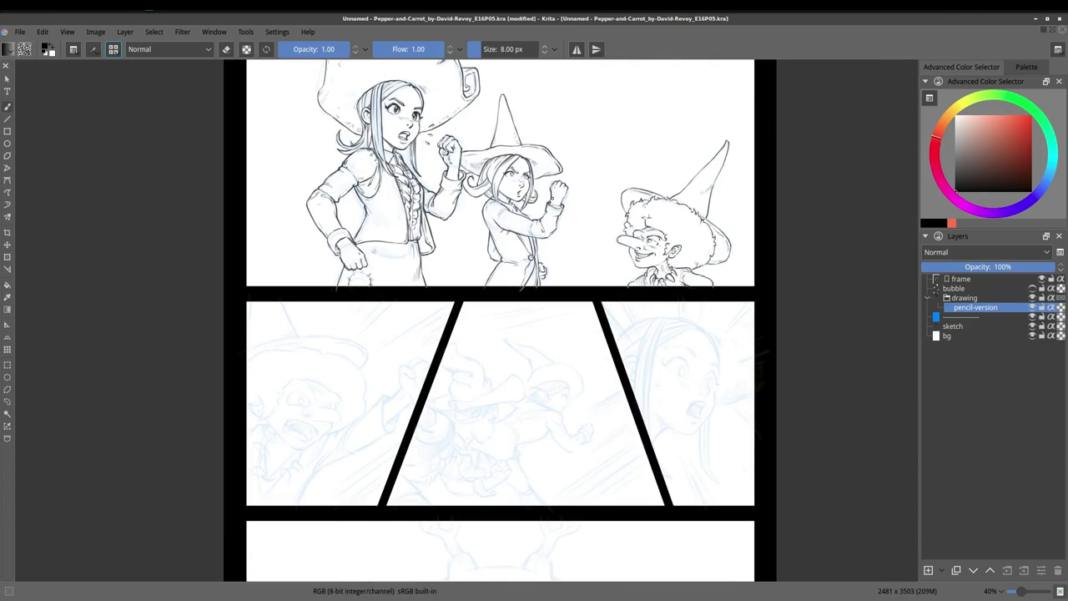
pyautogui.moveTo(299, 403)
pyautogui.mouseDown()
pyautogui.moveTo(461, 342)
pyautogui.moveTo(502, 345)
pyautogui.moveTo(476, 363)
pyautogui.moveTo(487, 327)
pyautogui.mouseUp()
pyautogui.moveTo(448, 359); pyautogui.dragTo(477, 371)
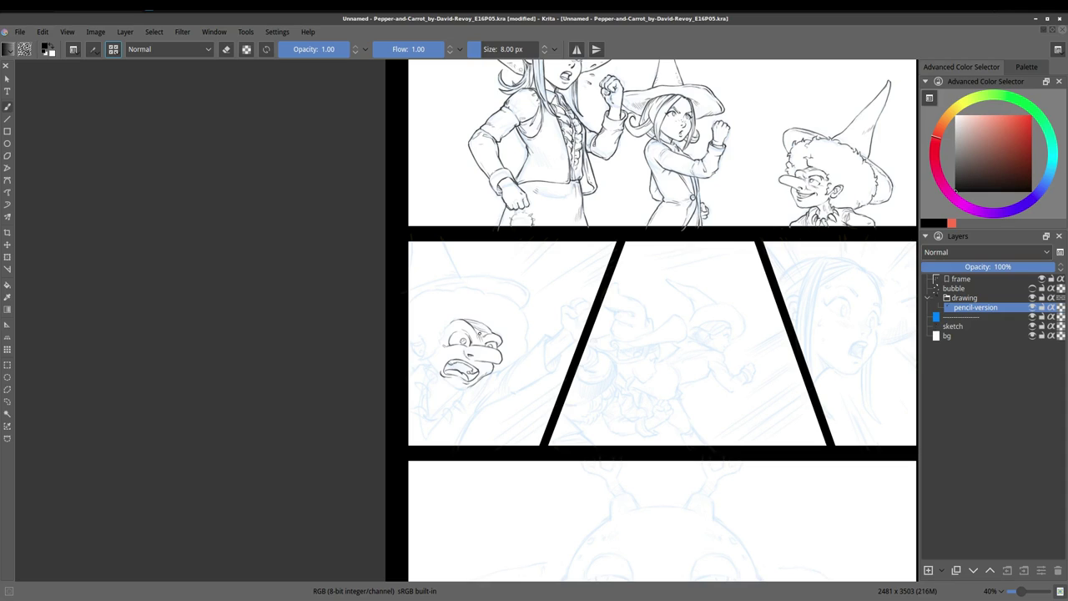
# Pencil the shouting witch's head, curly hair and shoulder in the left middle panel
pyautogui.press('e')
pyautogui.moveTo(467, 322)
pyautogui.mouseDown()
pyautogui.moveTo(487, 335)
pyautogui.moveTo(496, 312)
pyautogui.mouseUp()
pyautogui.press('e')
pyautogui.press('e')
pyautogui.moveTo(412, 345); pyautogui.dragTo(422, 357)
pyautogui.press('e')
pyautogui.moveTo(519, 302); pyautogui.dragTo(523, 355)
pyautogui.moveTo(455, 279); pyautogui.dragTo(528, 304)
pyautogui.moveTo(421, 359); pyautogui.dragTo(482, 282)
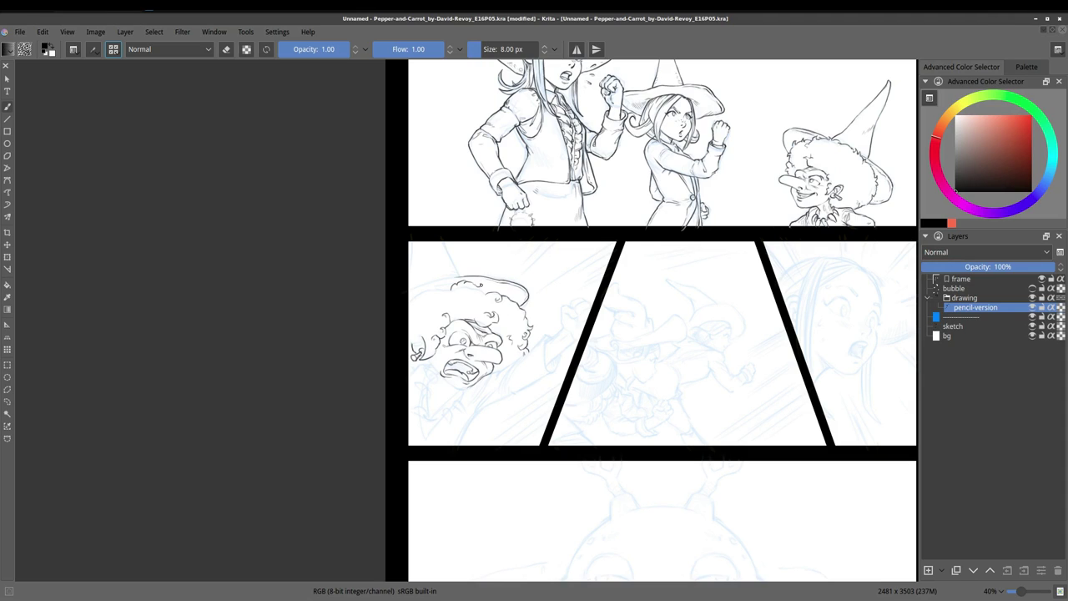
pyautogui.moveTo(408, 303); pyautogui.dragTo(449, 285)
pyautogui.moveTo(544, 337)
pyautogui.mouseDown()
pyautogui.moveTo(558, 372)
pyautogui.moveTo(501, 384)
pyautogui.mouseUp()
pyautogui.moveTo(508, 367); pyautogui.dragTo(482, 385)
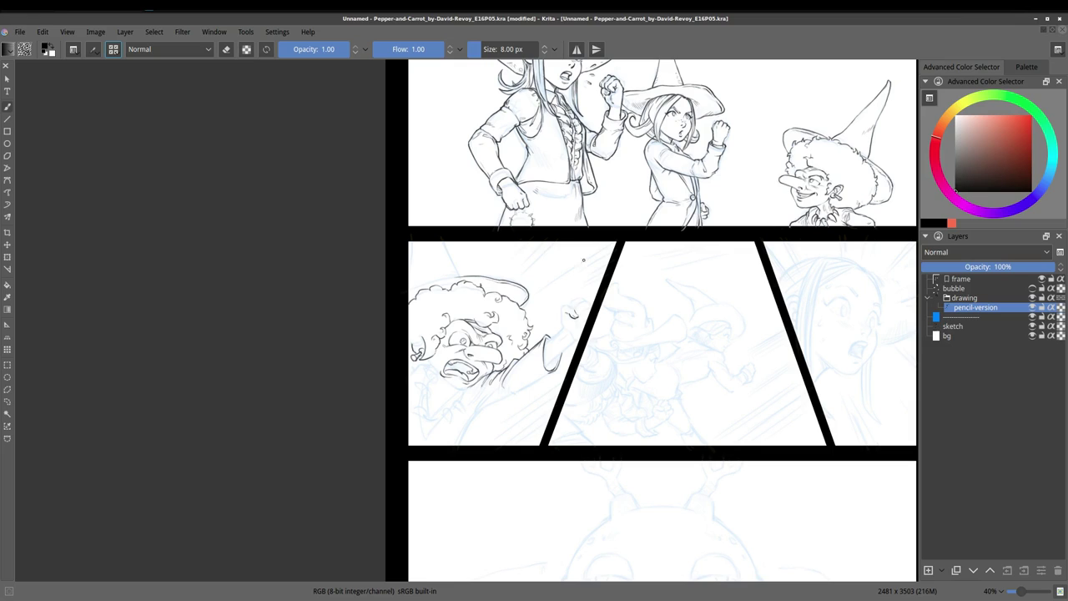
# Draw her raised fist, fingers, cuff and sleeve lines
pyautogui.moveTo(561, 331)
pyautogui.mouseDown()
pyautogui.moveTo(586, 298)
pyautogui.moveTo(590, 313)
pyautogui.moveTo(546, 367)
pyautogui.mouseUp()
pyautogui.moveTo(503, 351); pyautogui.dragTo(516, 360)
pyautogui.moveTo(454, 410); pyautogui.dragTo(442, 427)
pyautogui.moveTo(437, 415)
pyautogui.mouseDown()
pyautogui.moveTo(430, 430)
pyautogui.moveTo(411, 417)
pyautogui.mouseUp()
pyautogui.moveTo(429, 384)
pyautogui.mouseDown()
pyautogui.moveTo(415, 394)
pyautogui.moveTo(422, 411)
pyautogui.mouseUp()
pyautogui.moveTo(423, 417); pyautogui.dragTo(442, 424)
pyautogui.moveTo(463, 389); pyautogui.dragTo(461, 402)
pyautogui.moveTo(506, 395); pyautogui.dragTo(550, 372)
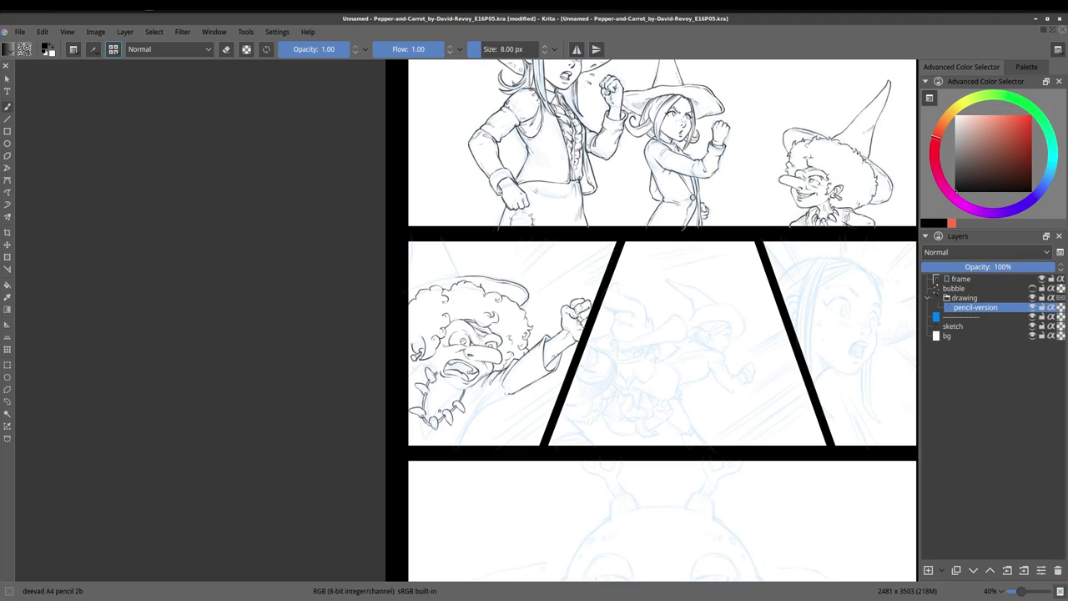
pyautogui.moveTo(438, 391)
pyautogui.mouseDown()
pyautogui.moveTo(484, 377)
pyautogui.moveTo(514, 392)
pyautogui.mouseUp()
pyautogui.moveTo(541, 340); pyautogui.dragTo(557, 334)
# Add a hair curve, edge lines, collar, necklace and jacket lines
pyautogui.moveTo(442, 240); pyautogui.dragTo(458, 275)
pyautogui.moveTo(410, 244); pyautogui.dragTo(412, 284)
pyautogui.moveTo(410, 290); pyautogui.dragTo(447, 279)
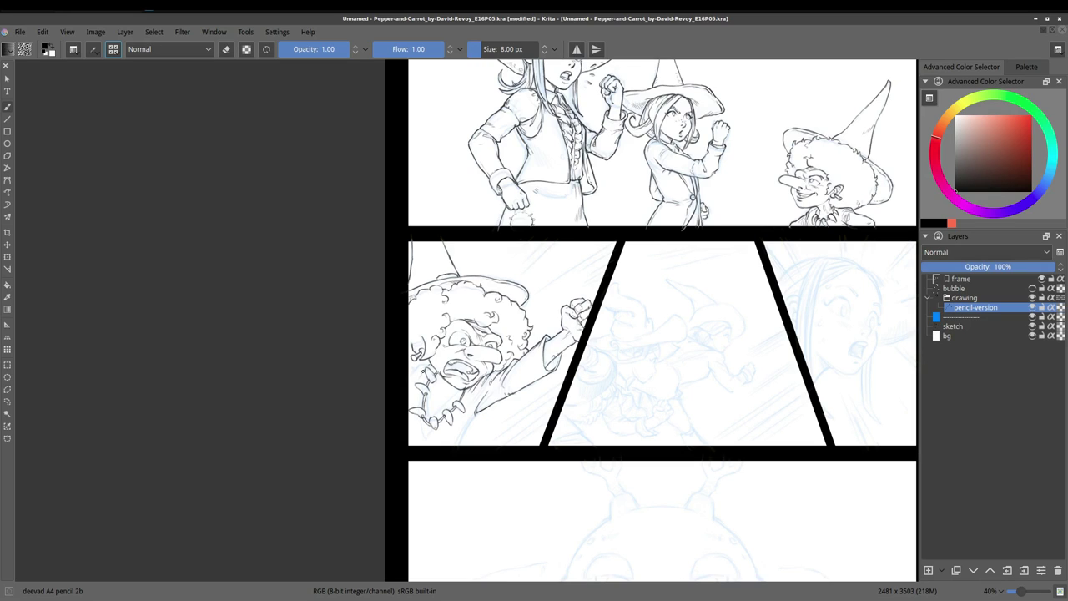
pyautogui.moveTo(427, 381); pyautogui.dragTo(432, 399)
pyautogui.moveTo(427, 388)
pyautogui.mouseDown()
pyautogui.moveTo(459, 417)
pyautogui.moveTo(457, 449)
pyautogui.mouseUp()
pyautogui.moveTo(417, 394); pyautogui.dragTo(421, 408)
pyautogui.moveTo(432, 421); pyautogui.dragTo(419, 437)
# Refine the face, hand, necklace and jacket strokes and check proportions in a mirrored view
pyautogui.moveTo(409, 362); pyautogui.dragTo(412, 376)
pyautogui.moveTo(420, 371); pyautogui.dragTo(437, 363)
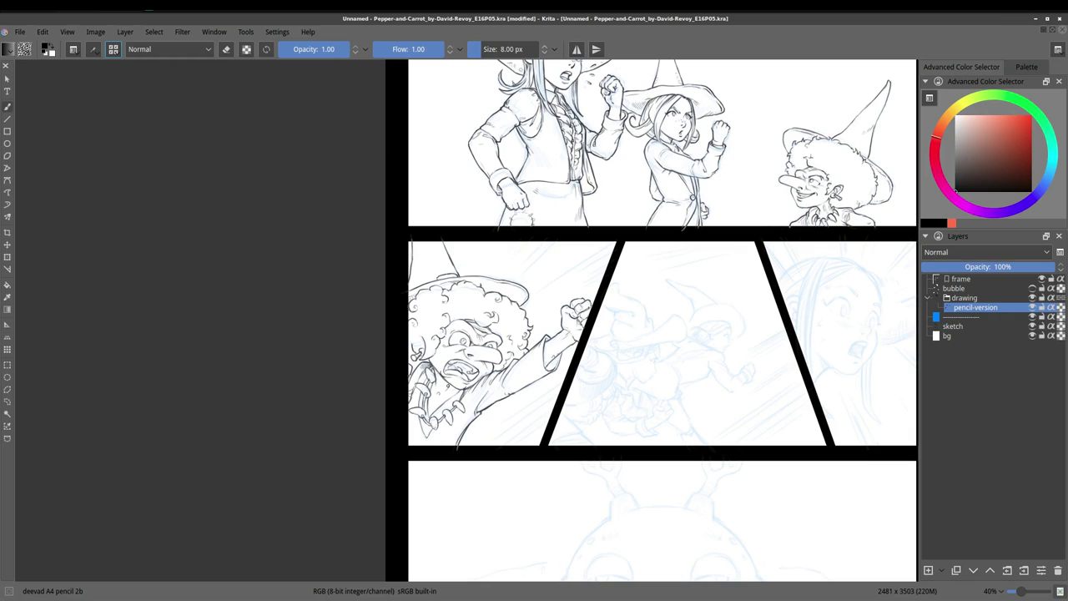
pyautogui.moveTo(444, 390); pyautogui.dragTo(431, 401)
pyautogui.moveTo(441, 400); pyautogui.dragTo(428, 414)
pyautogui.press('m')
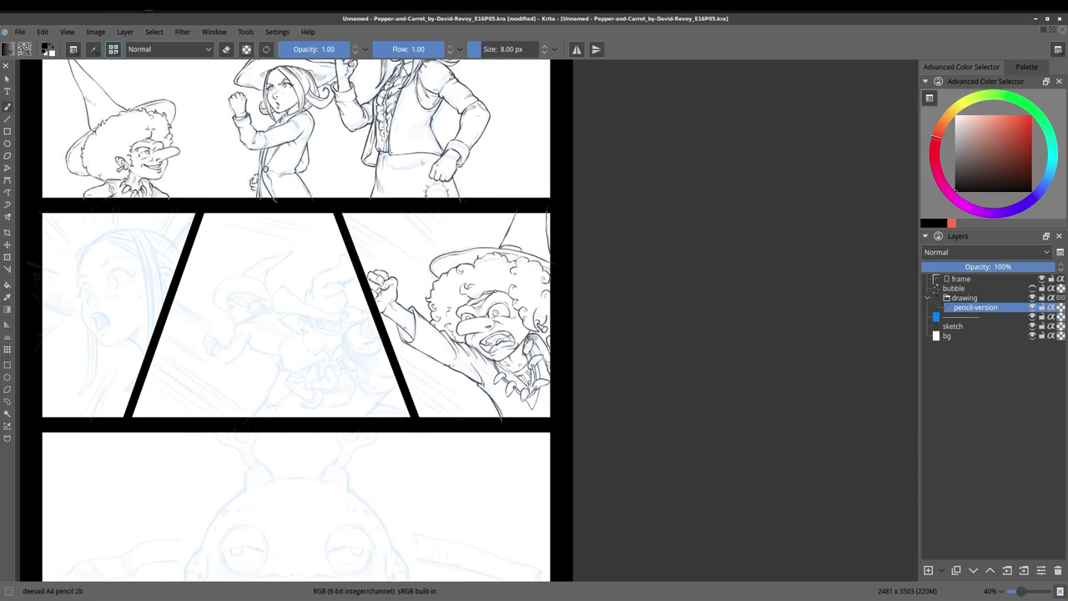
pyautogui.moveTo(380, 334); pyautogui.dragTo(553, 289)
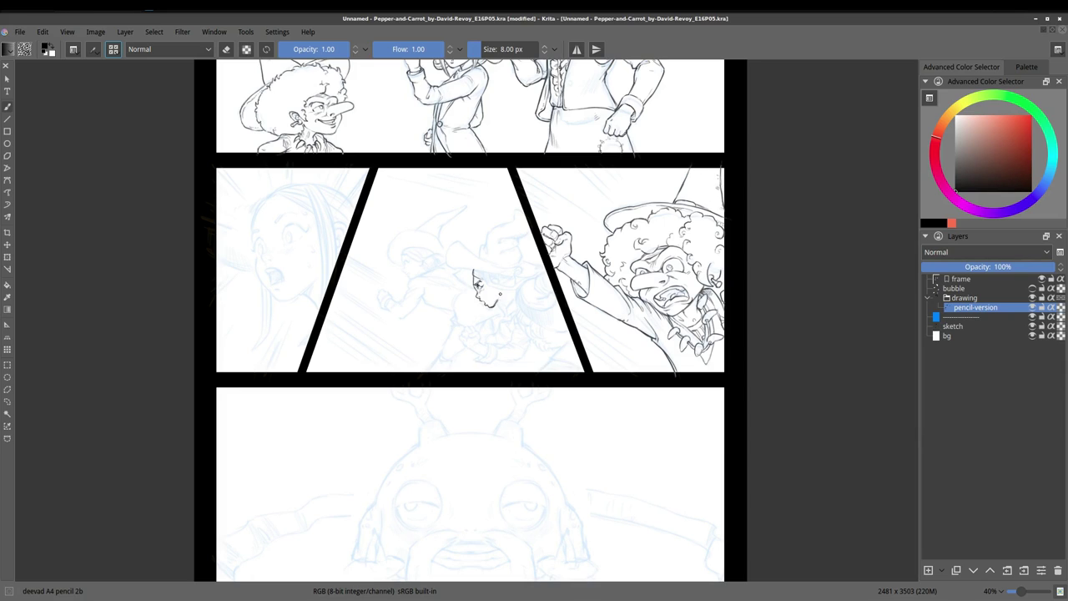
# Draw the floppy-hat witch's hat brim and hat outline, toggling erase mode with E
pyautogui.hotkey('ctrl', 't')
pyautogui.press('Return')
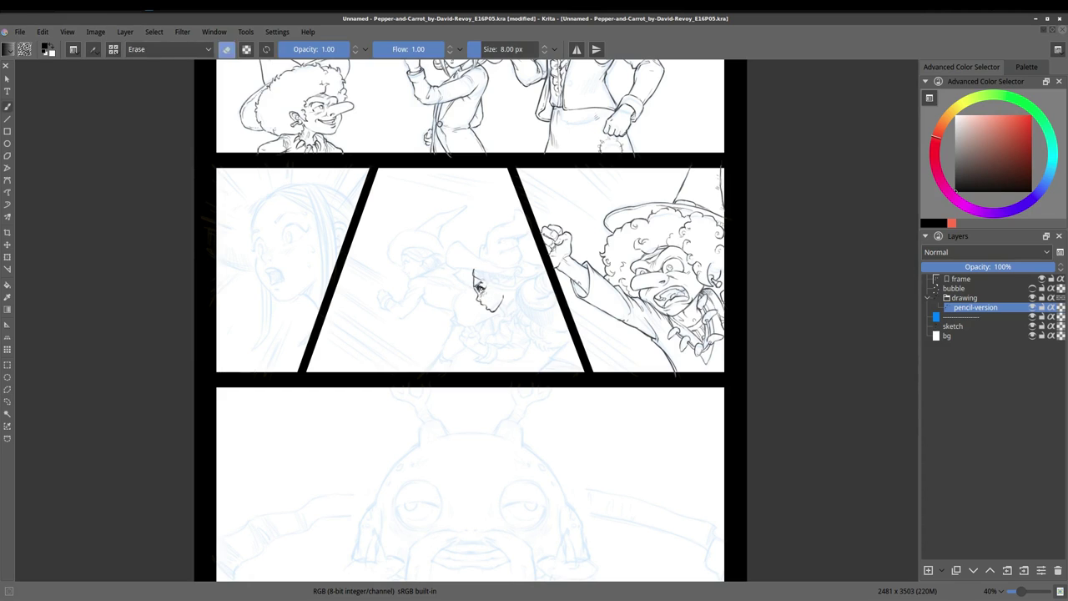
pyautogui.press('e')
pyautogui.press('e')
pyautogui.press('e')
pyautogui.moveTo(489, 269)
pyautogui.mouseDown()
pyautogui.moveTo(451, 276)
pyautogui.moveTo(432, 304)
pyautogui.moveTo(427, 289)
pyautogui.mouseUp()
pyautogui.press('e')
pyautogui.press('m')
# In a mirrored view, add the hat's tall tip, brim strokes and a hanging curly strand
pyautogui.press('e')
pyautogui.press('e')
pyautogui.press('e')
pyautogui.press('e')
pyautogui.moveTo(427, 294); pyautogui.dragTo(418, 312)
pyautogui.moveTo(417, 215)
pyautogui.mouseDown()
pyautogui.moveTo(450, 255)
pyautogui.moveTo(434, 253)
pyautogui.mouseUp()
pyautogui.press('e')
pyautogui.press('e')
pyautogui.press('m')
pyautogui.moveTo(516, 277)
pyautogui.mouseDown()
pyautogui.moveTo(486, 276)
pyautogui.moveTo(521, 243)
pyautogui.mouseUp()
pyautogui.moveTo(477, 238)
pyautogui.mouseDown()
pyautogui.moveTo(487, 254)
pyautogui.moveTo(506, 251)
pyautogui.moveTo(492, 204)
pyautogui.moveTo(519, 252)
pyautogui.mouseUp()
pyautogui.press('e')
pyautogui.press('e')
pyautogui.moveTo(486, 262)
pyautogui.mouseDown()
pyautogui.moveTo(519, 264)
pyautogui.moveTo(507, 277)
pyautogui.moveTo(543, 337)
pyautogui.mouseUp()
pyautogui.rightClick(634, 232)
pyautogui.rightClick(559, 258)
pyautogui.moveTo(538, 335)
pyautogui.mouseDown()
pyautogui.moveTo(572, 361)
pyautogui.moveTo(564, 343)
pyautogui.mouseUp()
# Add strokes beside the fist and hand, and hatch the witch's belt and scarf
pyautogui.press('e')
pyautogui.press('e')
pyautogui.press('e')
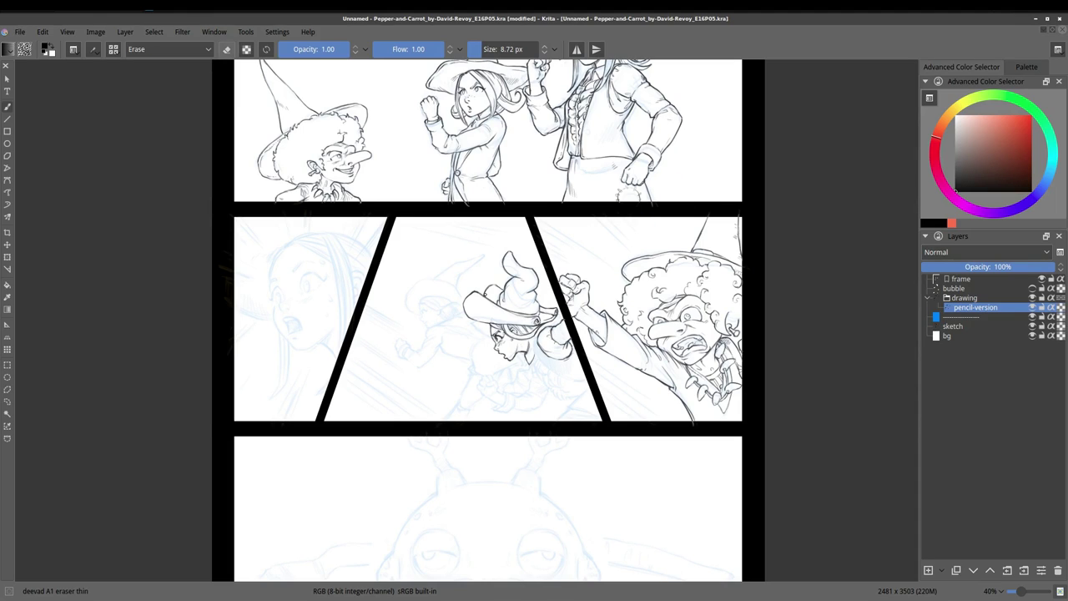
pyautogui.press('e')
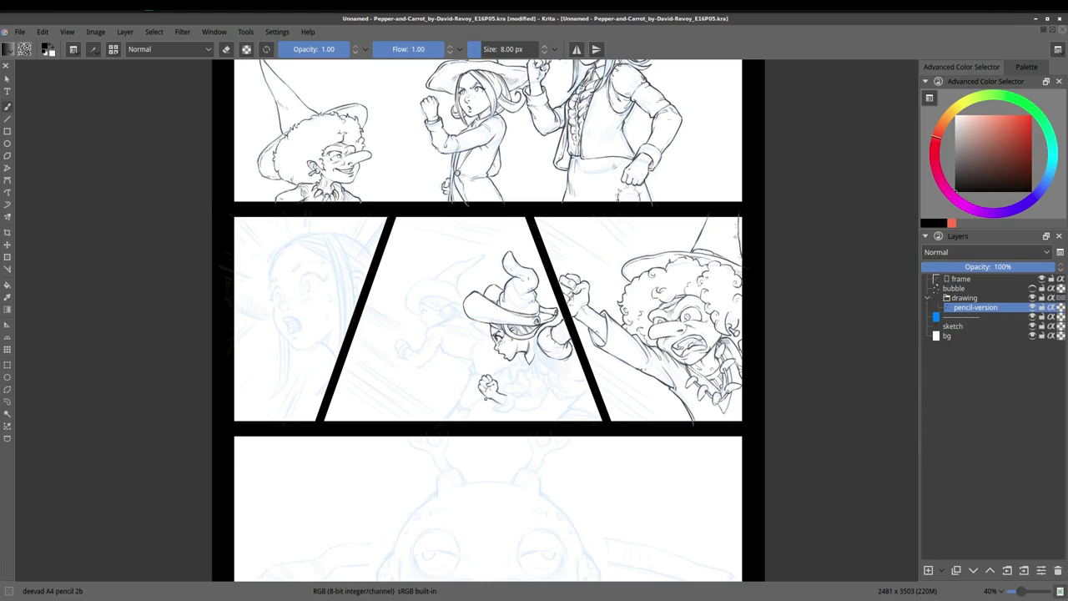
pyautogui.press('m')
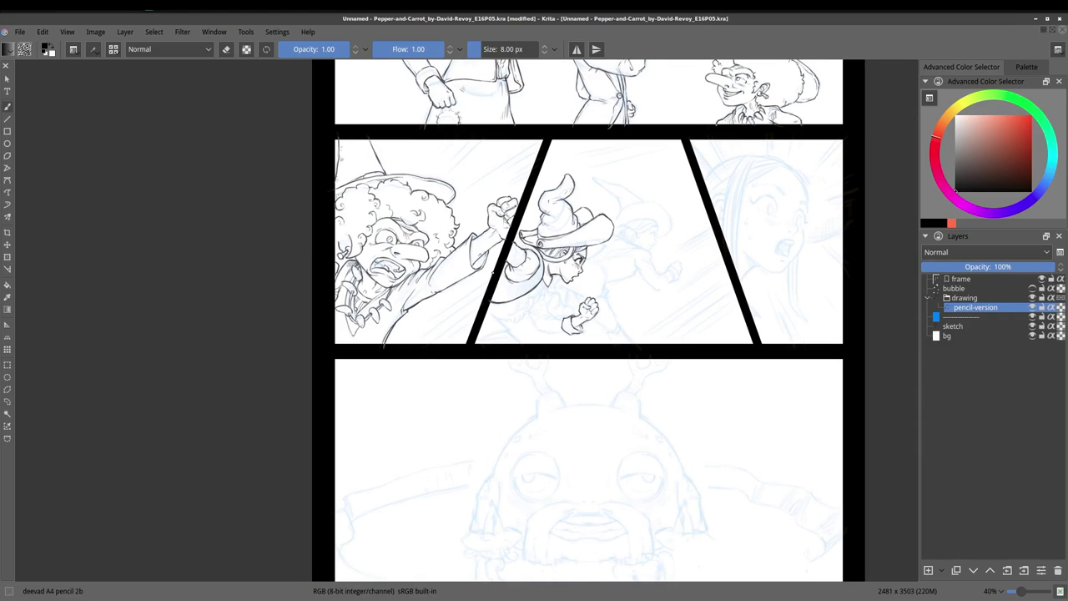
pyautogui.press('e')
pyautogui.press('e')
pyautogui.press('e')
pyautogui.moveTo(547, 313); pyautogui.dragTo(534, 330)
pyautogui.press('e')
pyautogui.moveTo(545, 286)
pyautogui.mouseDown()
pyautogui.moveTo(528, 322)
pyautogui.moveTo(553, 451)
pyautogui.mouseUp()
pyautogui.moveTo(510, 427)
pyautogui.mouseDown()
pyautogui.moveTo(504, 439)
pyautogui.moveTo(530, 434)
pyautogui.mouseUp()
pyautogui.moveTo(555, 407)
pyautogui.mouseDown()
pyautogui.moveTo(519, 437)
pyautogui.moveTo(551, 412)
pyautogui.mouseUp()
pyautogui.moveTo(548, 405)
pyautogui.mouseDown()
pyautogui.moveTo(537, 440)
pyautogui.moveTo(554, 418)
pyautogui.moveTo(500, 459)
pyautogui.mouseUp()
# Add small strokes near the floppy-hat witch's scarf, checking in mirrored views
pyautogui.press('m')
pyautogui.moveTo(572, 364); pyautogui.dragTo(537, 377)
pyautogui.press('t')
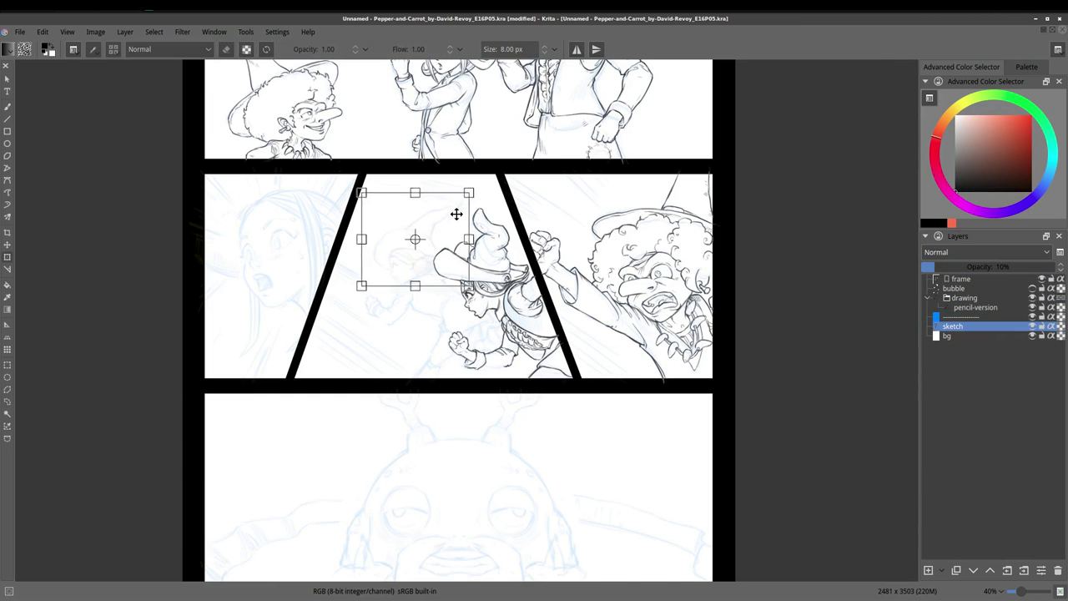
pyautogui.press('b')
pyautogui.scroll(2, 412, 358)
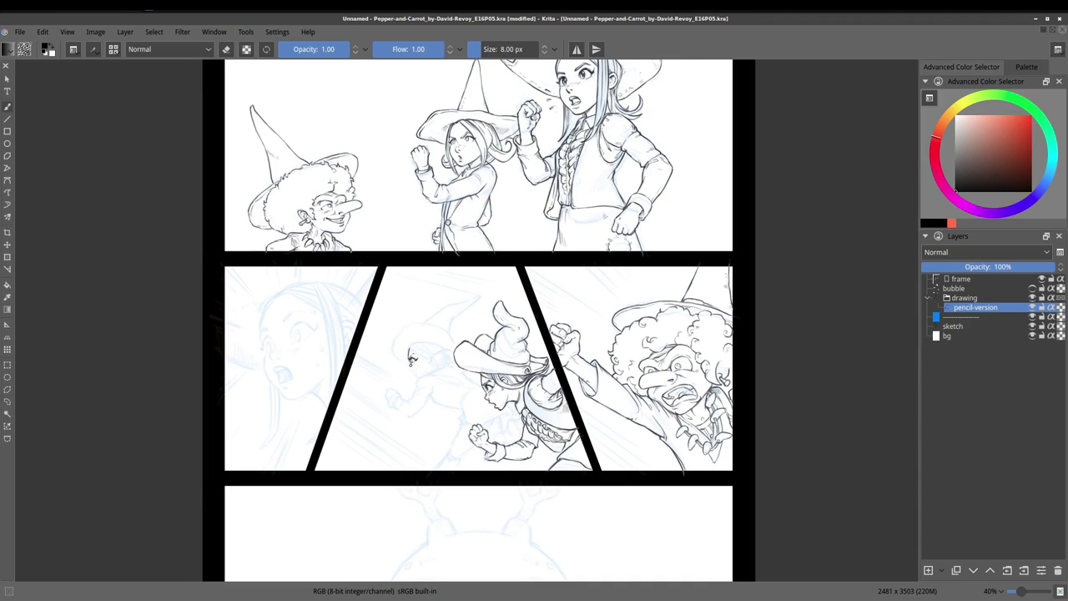
pyautogui.press('m')
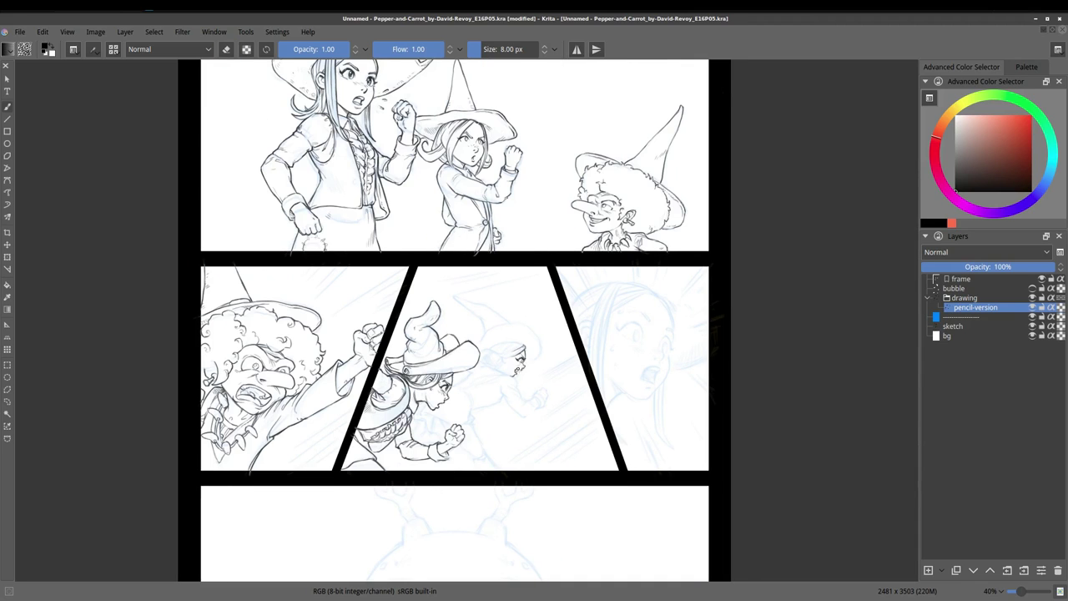
pyautogui.press('m')
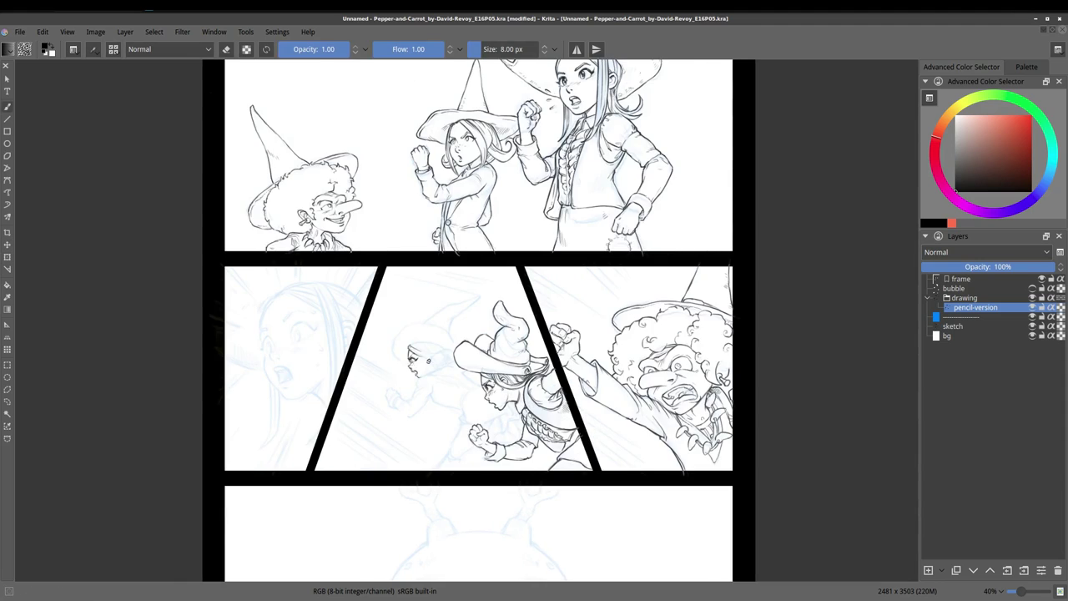
pyautogui.scroll(-3, 428, 359)
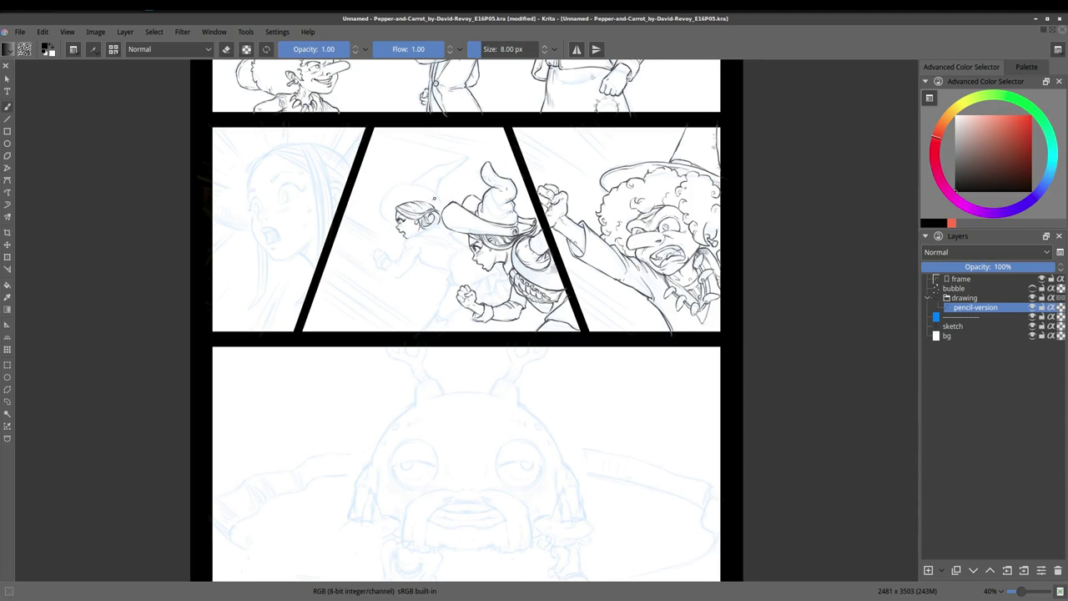
# Pencil the running witch's raised fist, hat brim, hair and pointed hat tip
pyautogui.moveTo(421, 245)
pyautogui.mouseDown()
pyautogui.moveTo(379, 265)
pyautogui.moveTo(376, 252)
pyautogui.moveTo(434, 263)
pyautogui.mouseUp()
pyautogui.moveTo(408, 230); pyautogui.dragTo(467, 247)
pyautogui.moveTo(383, 222)
pyautogui.mouseDown()
pyautogui.moveTo(377, 207)
pyautogui.moveTo(444, 205)
pyautogui.moveTo(470, 156)
pyautogui.mouseUp()
pyautogui.moveTo(471, 157); pyautogui.dragTo(441, 178)
# Draw the running witch's torso, legs and cloak, checking proportions mirrored
pyautogui.moveTo(445, 264); pyautogui.dragTo(484, 281)
pyautogui.moveTo(472, 247); pyautogui.dragTo(459, 251)
pyautogui.moveTo(455, 288); pyautogui.dragTo(445, 297)
pyautogui.moveTo(497, 265); pyautogui.dragTo(429, 330)
pyautogui.moveTo(459, 306); pyautogui.dragTo(440, 332)
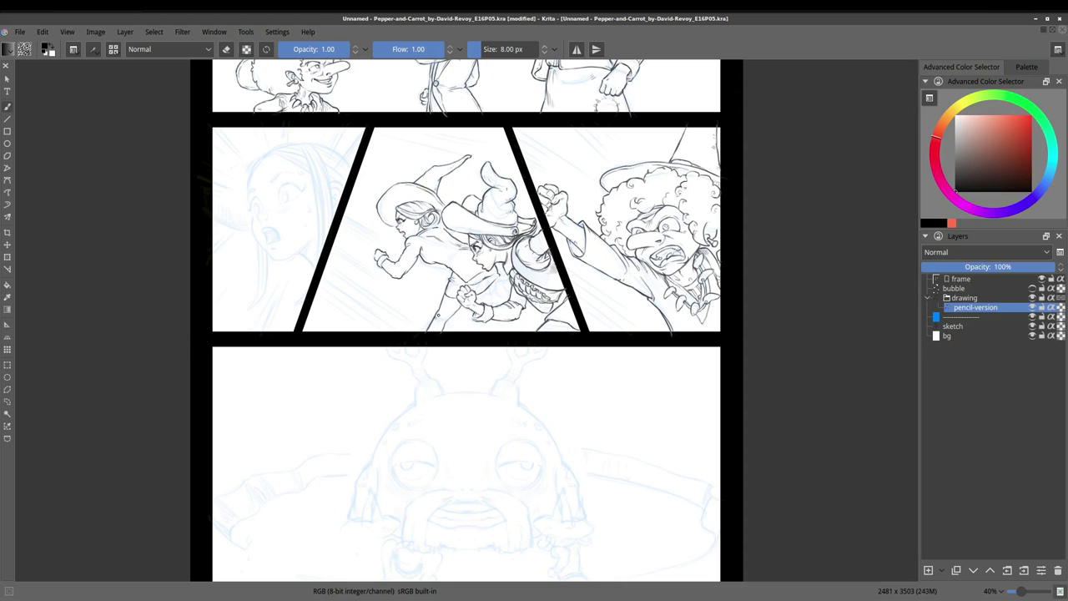
pyautogui.moveTo(506, 276); pyautogui.dragTo(489, 302)
pyautogui.press('m')
# Switch to the deevad A4 pencil 2b brush and touch up the hand with the blue sketch hidden
pyautogui.moveTo(609, 193); pyautogui.dragTo(622, 297)
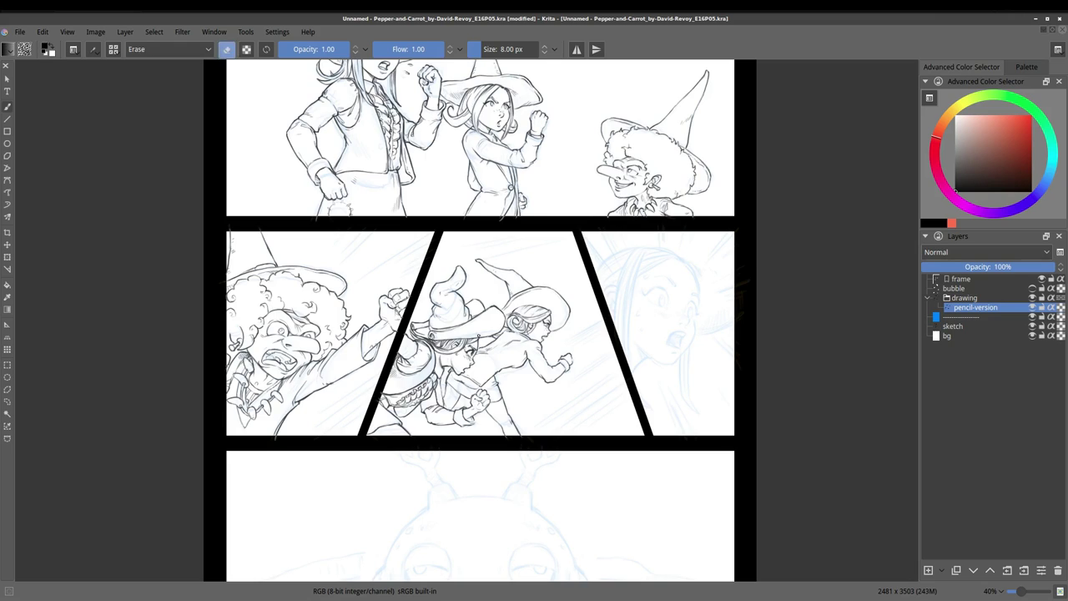
pyautogui.rightClick(640, 306)
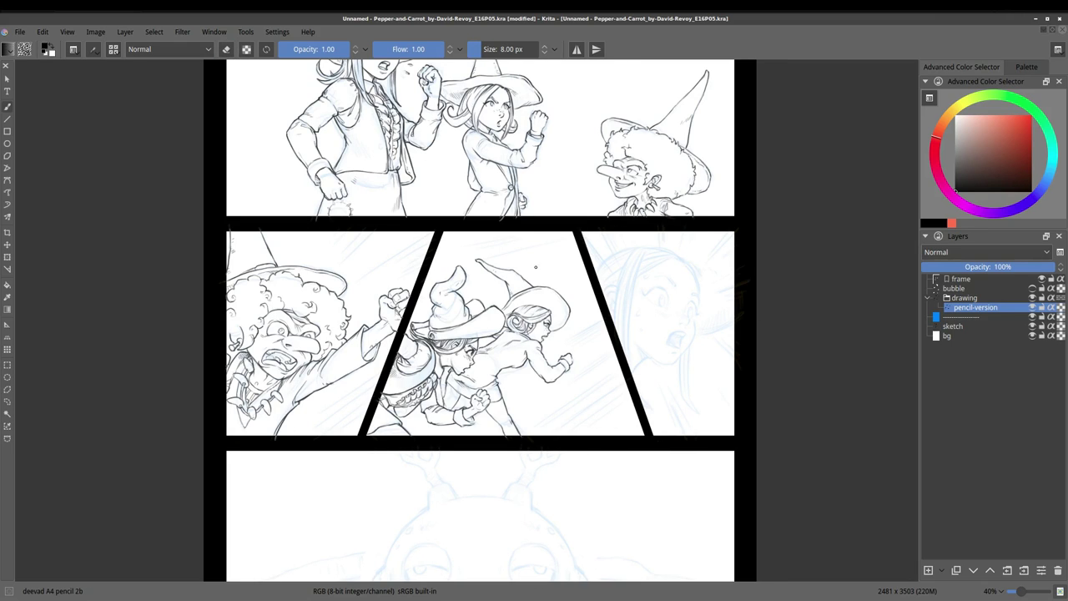
pyautogui.hotkey('ctrl', 'h')
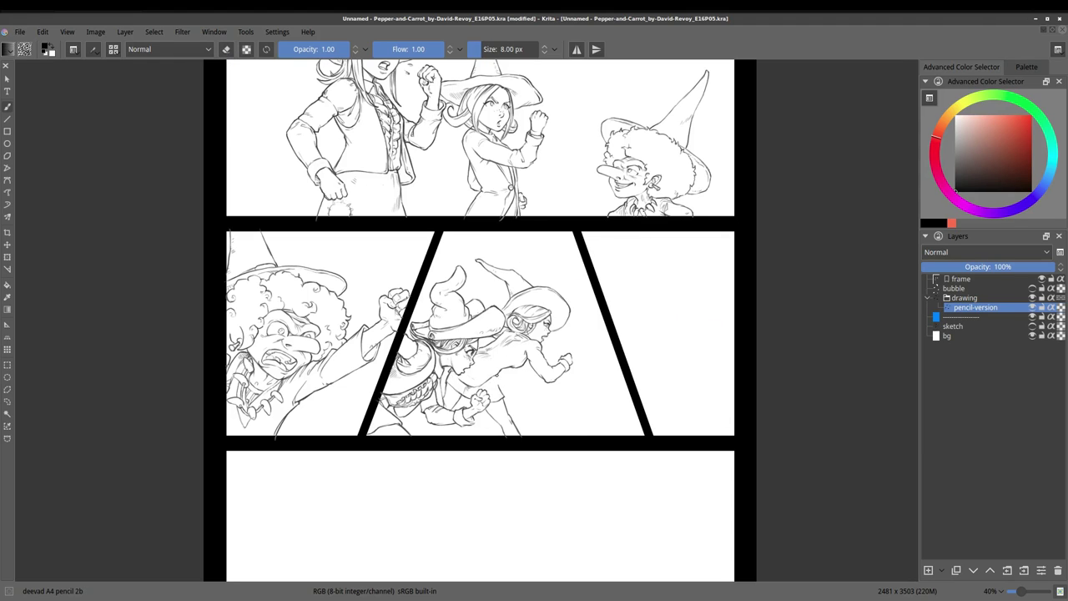
pyautogui.moveTo(489, 372)
pyautogui.mouseDown()
pyautogui.moveTo(501, 388)
pyautogui.moveTo(482, 376)
pyautogui.mouseUp()
pyautogui.rightClick(664, 228)
pyautogui.hotkey('ctrl', 'h')
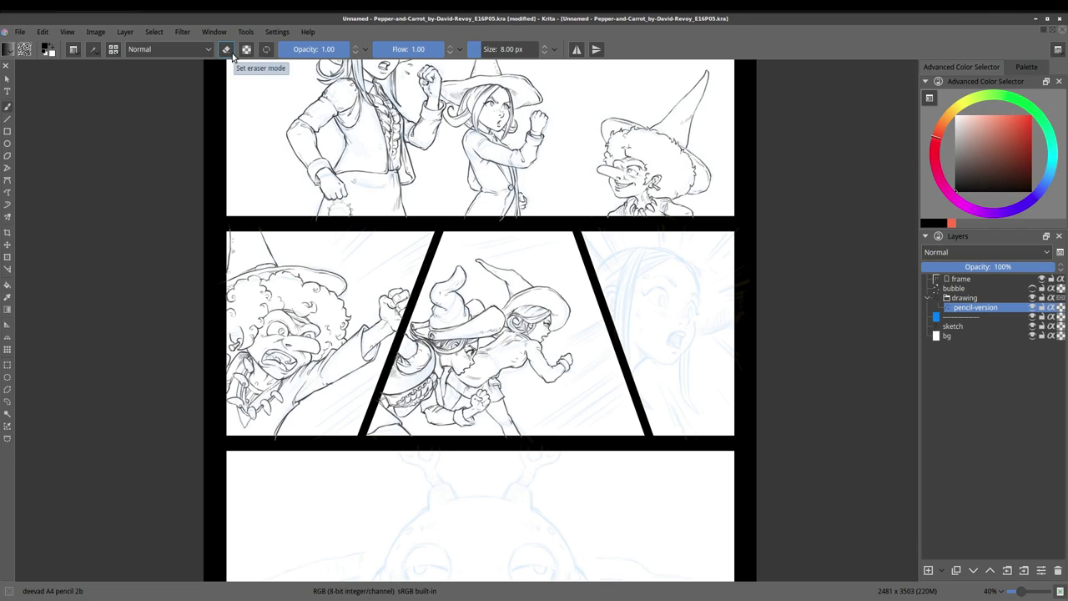
# Pencil the eyelid line over the girl's eye, checking it in a mirrored view
pyautogui.press('m')
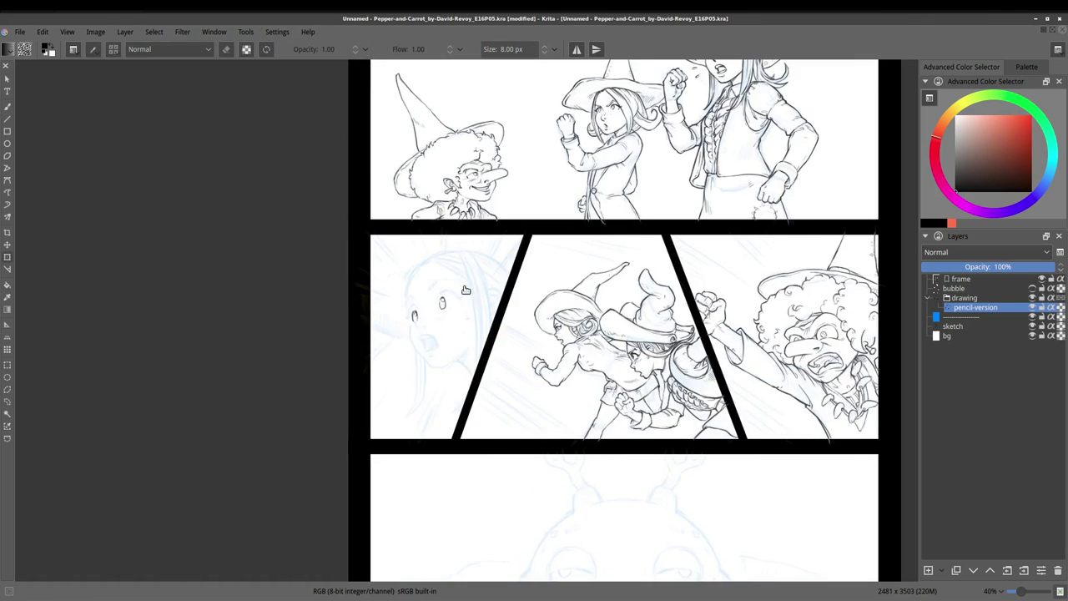
pyautogui.press('m')
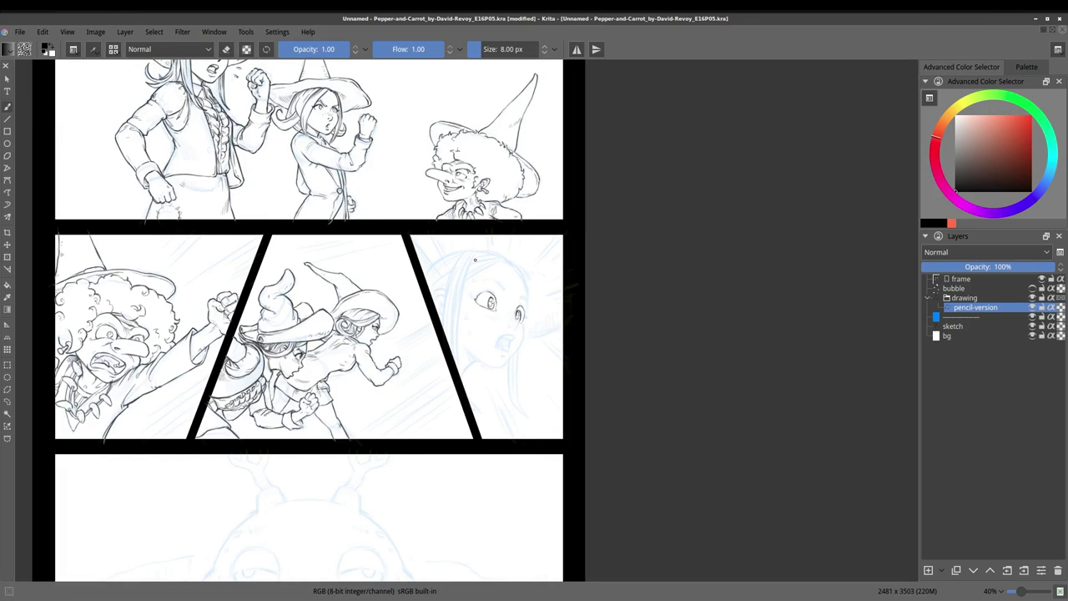
pyautogui.moveTo(471, 295); pyautogui.dragTo(495, 291)
pyautogui.press('e')
pyautogui.press('e')
pyautogui.press('e')
pyautogui.press('e')
pyautogui.press('m')
pyautogui.press('e')
pyautogui.press('e')
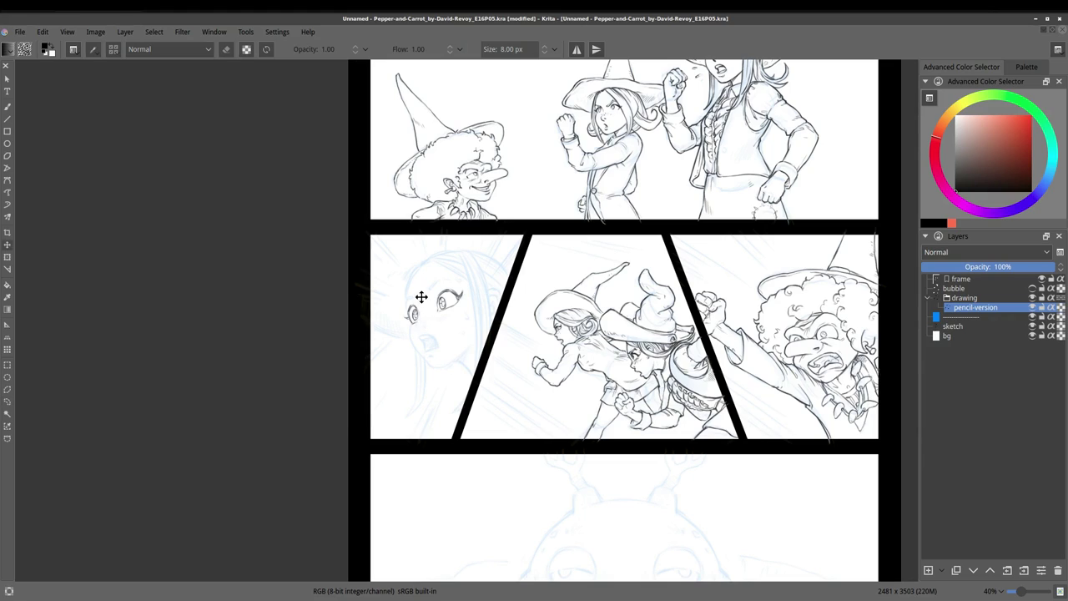
pyautogui.press('e')
pyautogui.press('e')
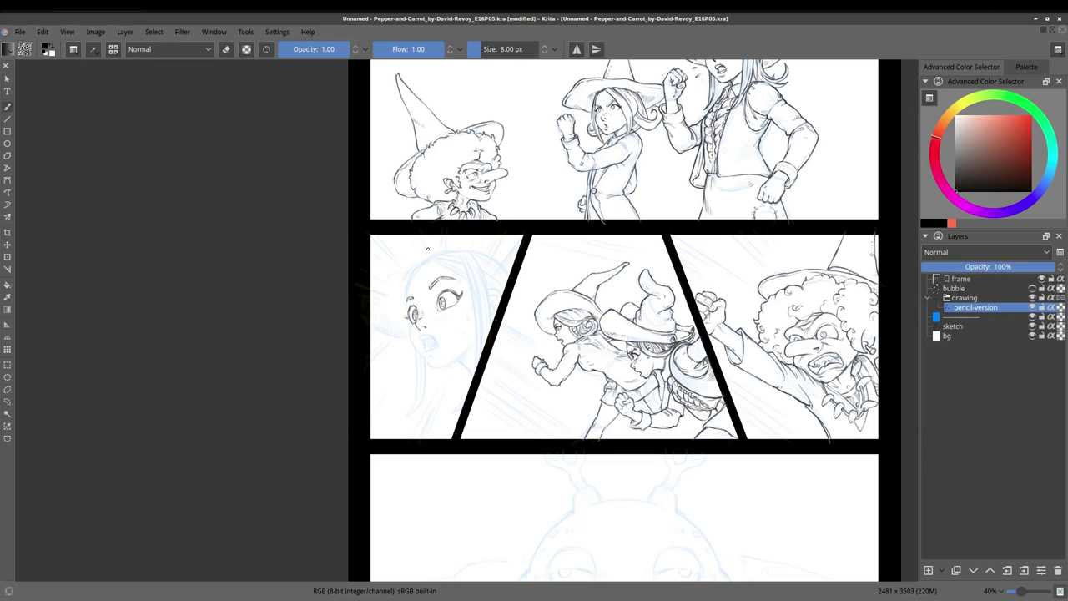
pyautogui.press('e')
pyautogui.press('e')
pyautogui.press('e')
pyautogui.press('e')
# Draw the girl's open mouth, ear, head outline, cheek line and hair strands
pyautogui.moveTo(423, 337); pyautogui.dragTo(433, 344)
pyautogui.moveTo(499, 294); pyautogui.dragTo(490, 319)
pyautogui.moveTo(424, 263)
pyautogui.mouseDown()
pyautogui.moveTo(406, 302)
pyautogui.moveTo(405, 286)
pyautogui.mouseUp()
pyautogui.hotkey('ctrl', 'z')
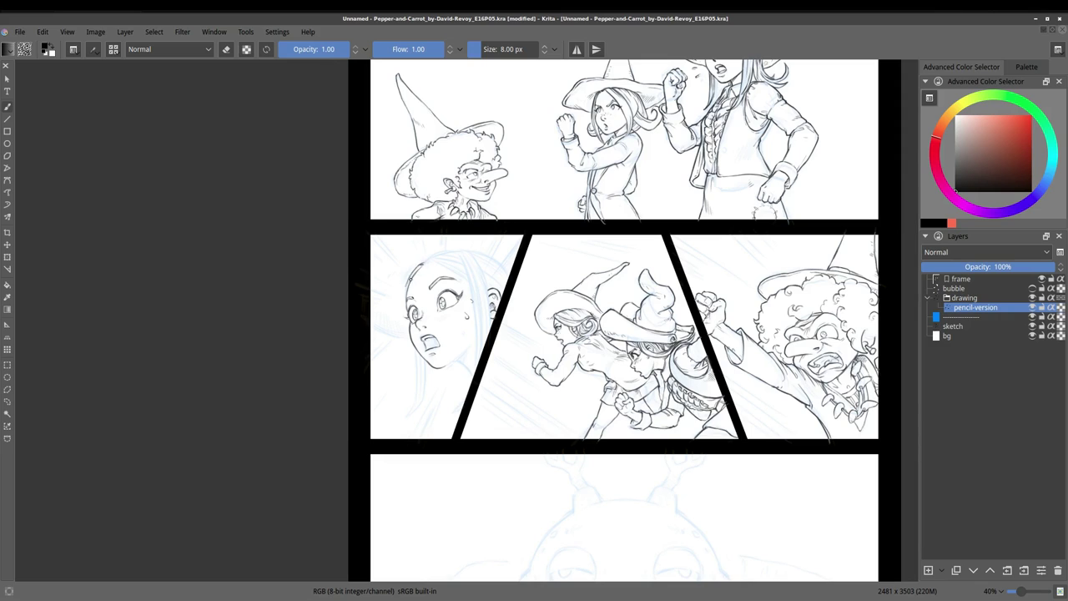
pyautogui.press('m')
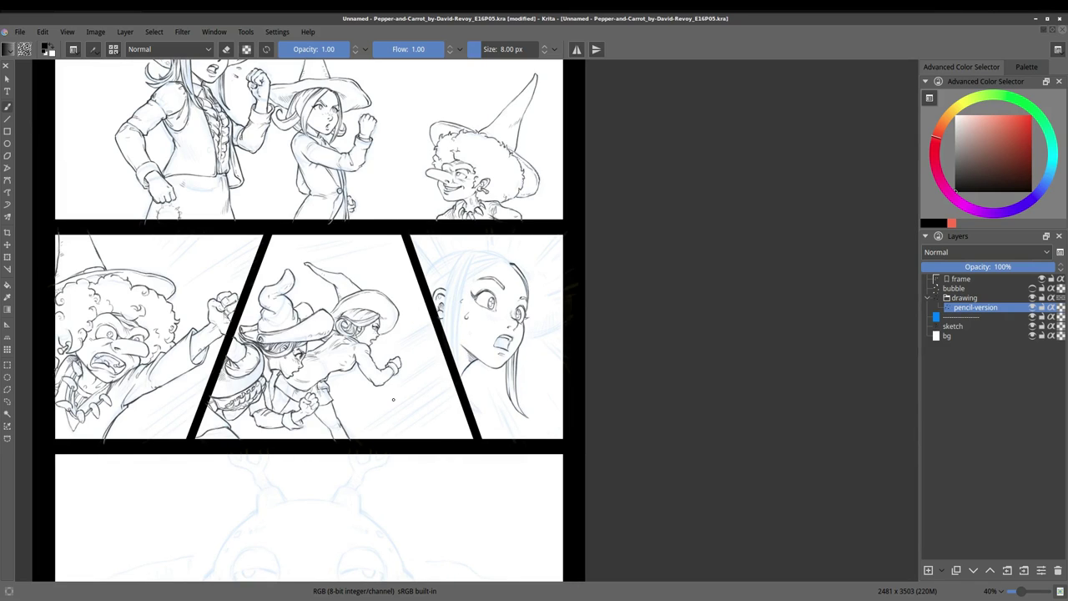
pyautogui.moveTo(459, 386)
pyautogui.mouseDown()
pyautogui.moveTo(460, 305)
pyautogui.moveTo(496, 252)
pyautogui.mouseUp()
pyautogui.moveTo(426, 276)
pyautogui.mouseDown()
pyautogui.moveTo(477, 251)
pyautogui.moveTo(447, 335)
pyautogui.mouseUp()
pyautogui.moveTo(463, 280)
pyautogui.mouseDown()
pyautogui.moveTo(474, 254)
pyautogui.moveTo(454, 355)
pyautogui.mouseUp()
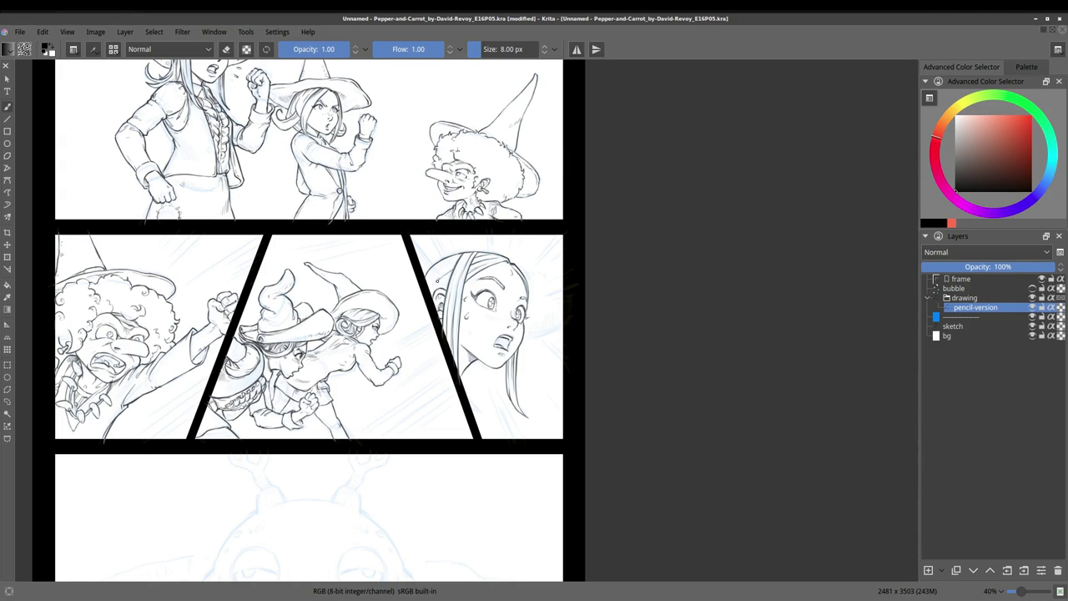
# Mirror and rotate the page to check the face, then add a new 'speedline' layer
pyautogui.press('m')
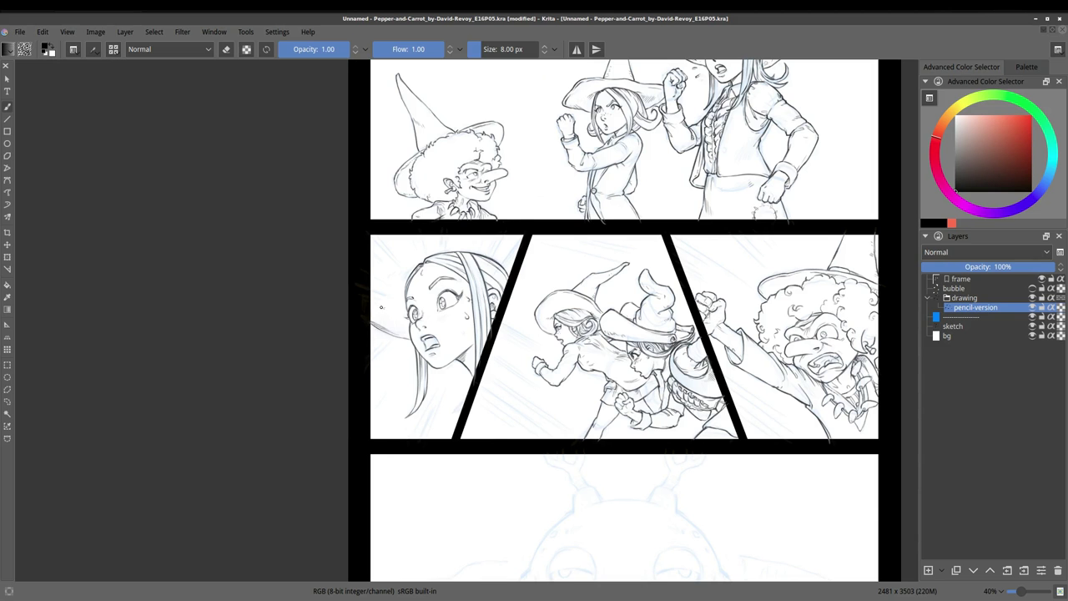
pyautogui.press('e')
pyautogui.press('4')
pyautogui.press('4')
pyautogui.press('e')
pyautogui.press('5')
pyautogui.press('4')
pyautogui.press('4')
pyautogui.press('4')
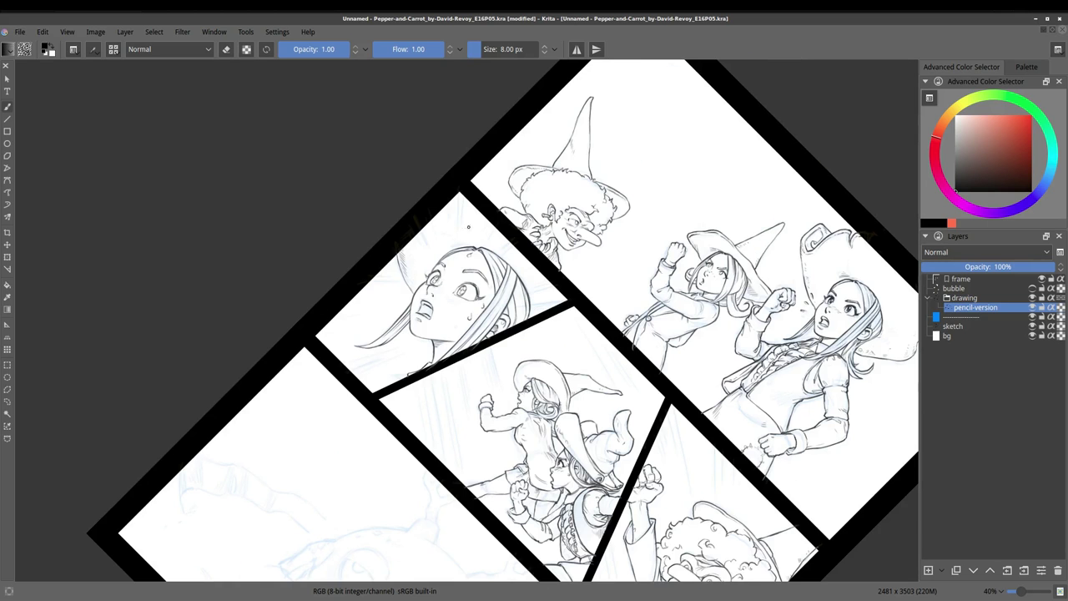
pyautogui.press('5')
pyautogui.press('m')
pyautogui.press('e')
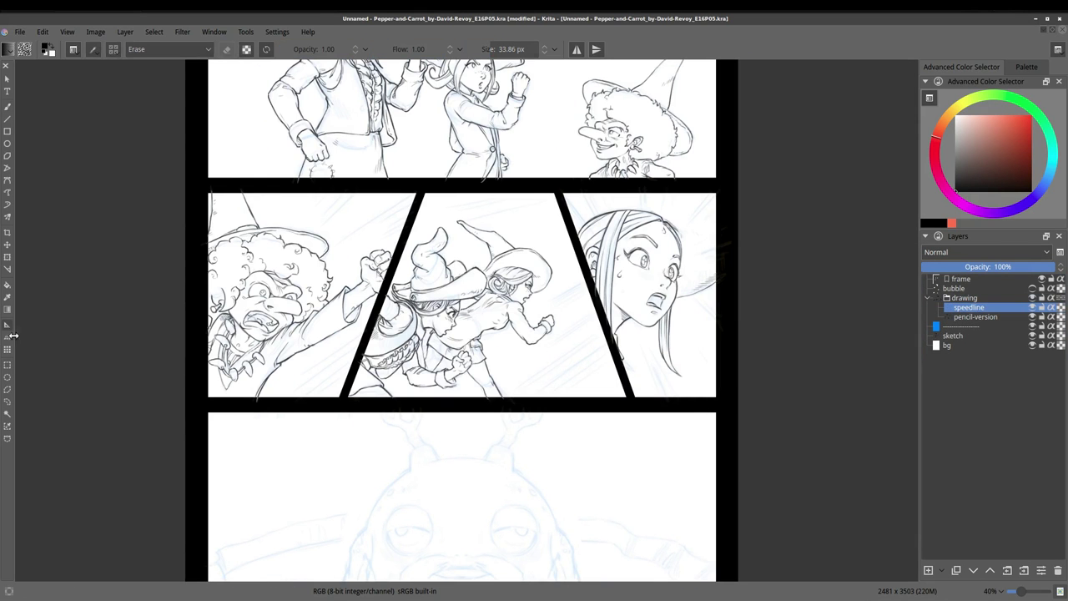
# Draw radiating speed lines around the startled girl in the right middle panel
pyautogui.rightClick(703, 250)
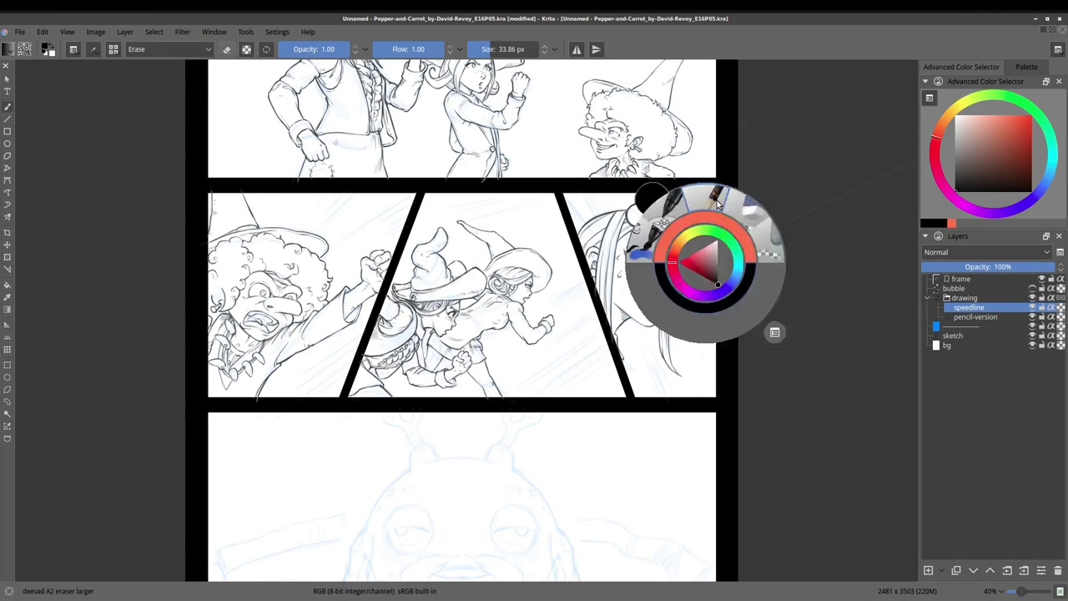
pyautogui.moveTo(583, 163)
pyautogui.mouseDown()
pyautogui.moveTo(576, 193)
pyautogui.moveTo(599, 201)
pyautogui.mouseUp()
pyautogui.hotkey('ctrl', 'z')
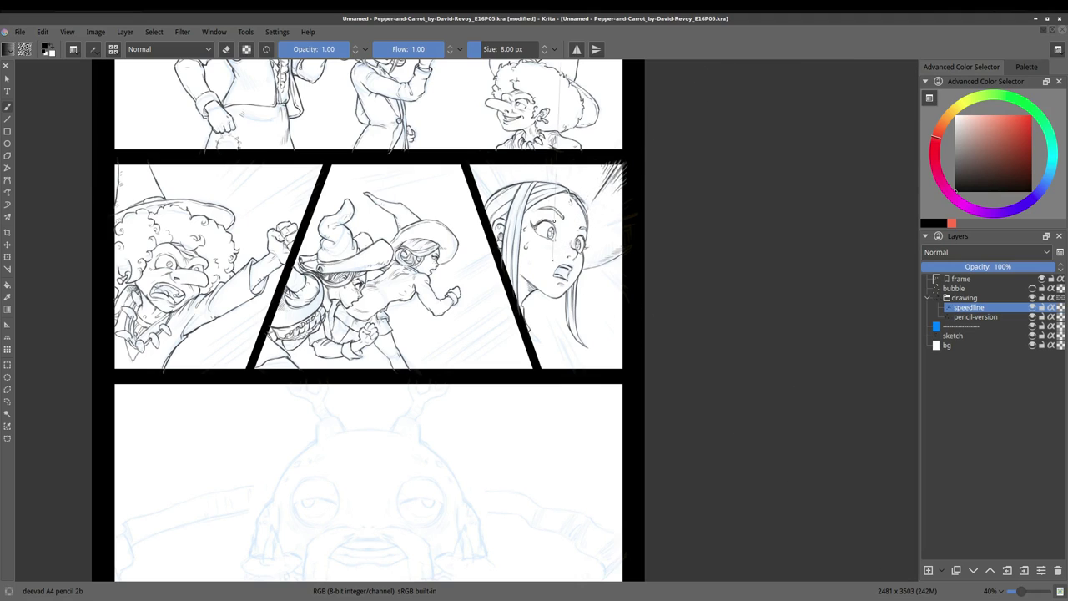
pyautogui.moveTo(621, 164); pyautogui.dragTo(602, 185)
pyautogui.moveTo(633, 306); pyautogui.dragTo(595, 280)
pyautogui.moveTo(575, 377); pyautogui.dragTo(566, 326)
pyautogui.moveTo(469, 161); pyautogui.dragTo(499, 197)
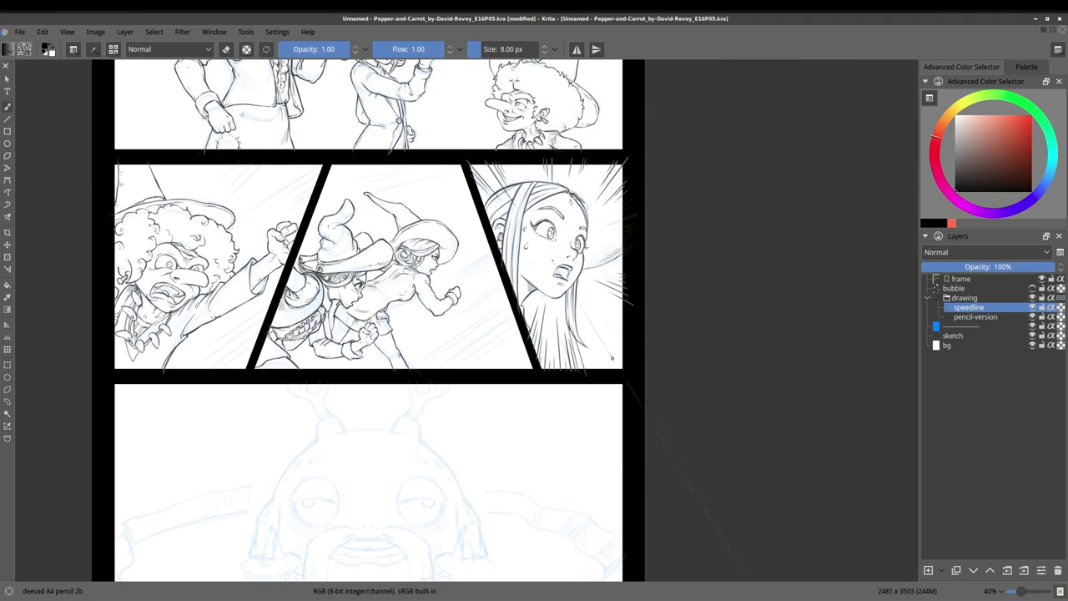
pyautogui.moveTo(624, 372); pyautogui.dragTo(588, 317)
pyautogui.moveTo(639, 334)
pyautogui.mouseDown()
pyautogui.moveTo(603, 305)
pyautogui.moveTo(608, 322)
pyautogui.mouseUp()
pyautogui.moveTo(480, 204); pyautogui.dragTo(498, 218)
pyautogui.moveTo(629, 242); pyautogui.dragTo(610, 238)
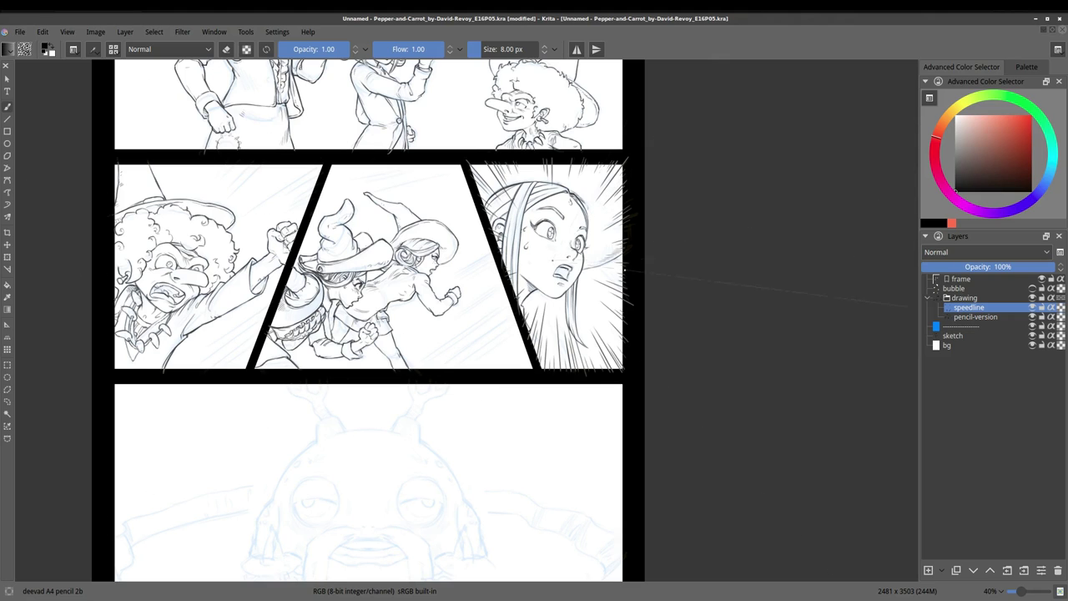
# On a new layer, draw diagonal speed lines around the witch's fist in the centre panel
pyautogui.press('Insert')
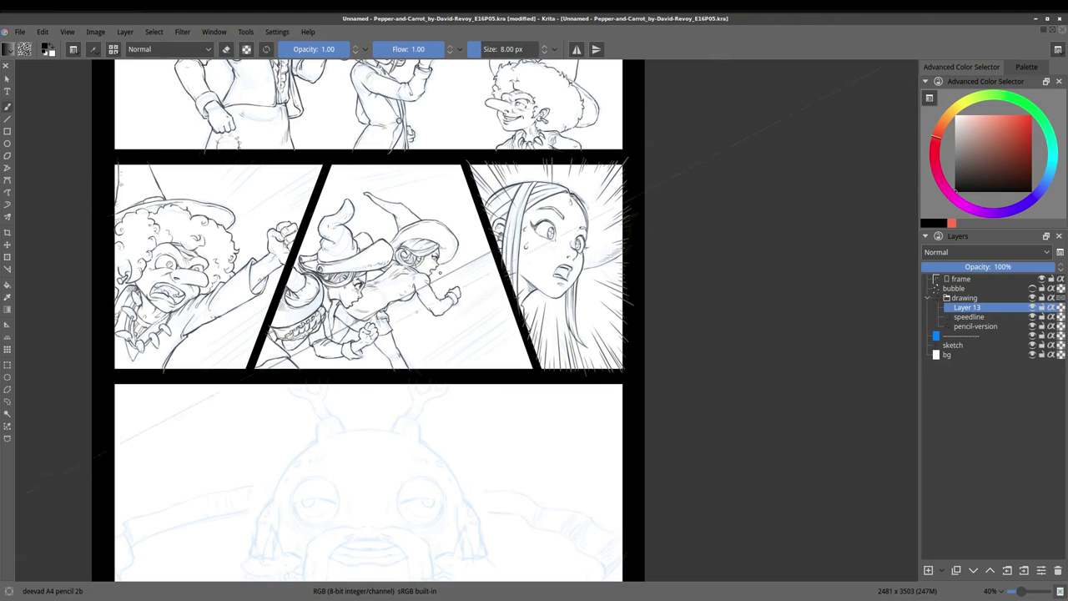
pyautogui.moveTo(379, 165); pyautogui.dragTo(327, 189)
pyautogui.moveTo(494, 244); pyautogui.dragTo(453, 270)
pyautogui.moveTo(504, 280); pyautogui.dragTo(442, 315)
pyautogui.moveTo(464, 332); pyautogui.dragTo(527, 372)
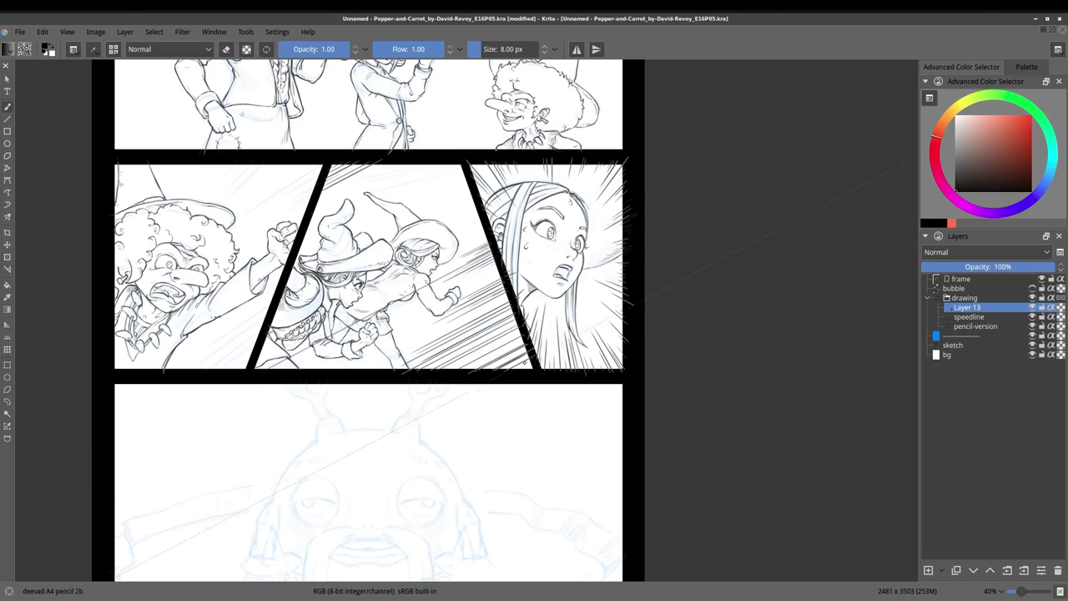
pyautogui.moveTo(401, 292); pyautogui.dragTo(509, 351)
pyautogui.moveTo(390, 164); pyautogui.dragTo(453, 197)
pyautogui.moveTo(316, 162); pyautogui.dragTo(485, 233)
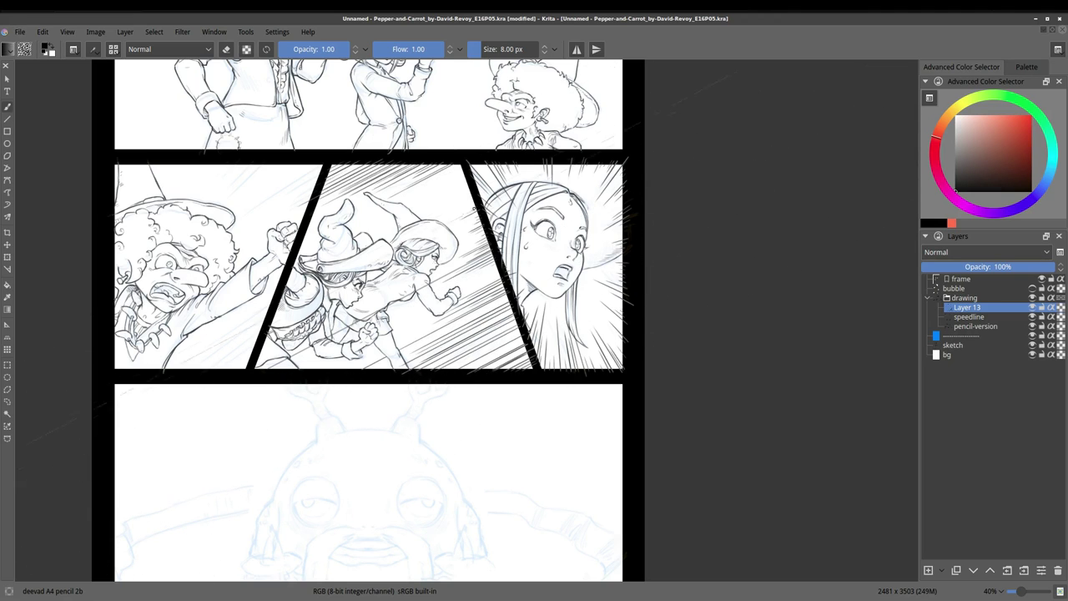
pyautogui.moveTo(414, 164); pyautogui.dragTo(472, 197)
pyautogui.moveTo(400, 294); pyautogui.dragTo(525, 372)
pyautogui.moveTo(421, 287); pyautogui.dragTo(508, 336)
pyautogui.moveTo(314, 173); pyautogui.dragTo(373, 205)
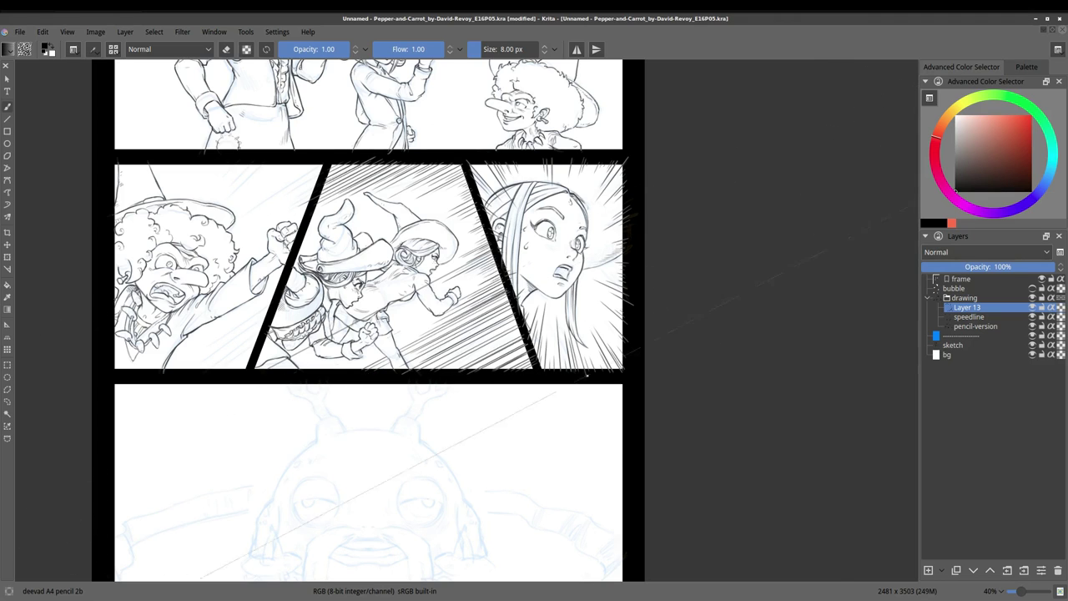
# Check the lines mirrored, erase stray bits, merge into speedline and save the page
pyautogui.press('m')
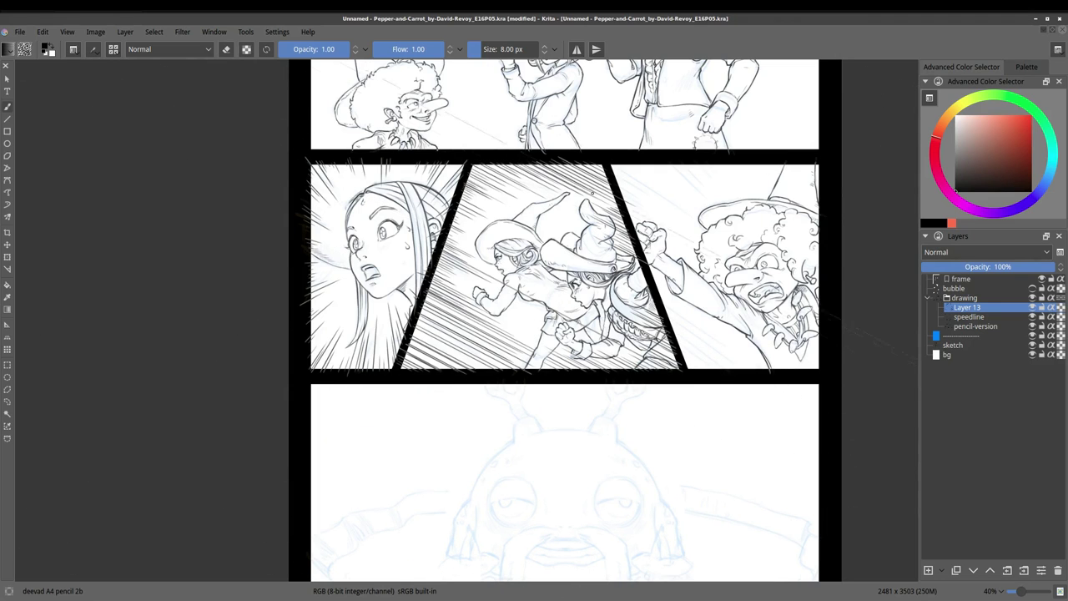
pyautogui.press('e')
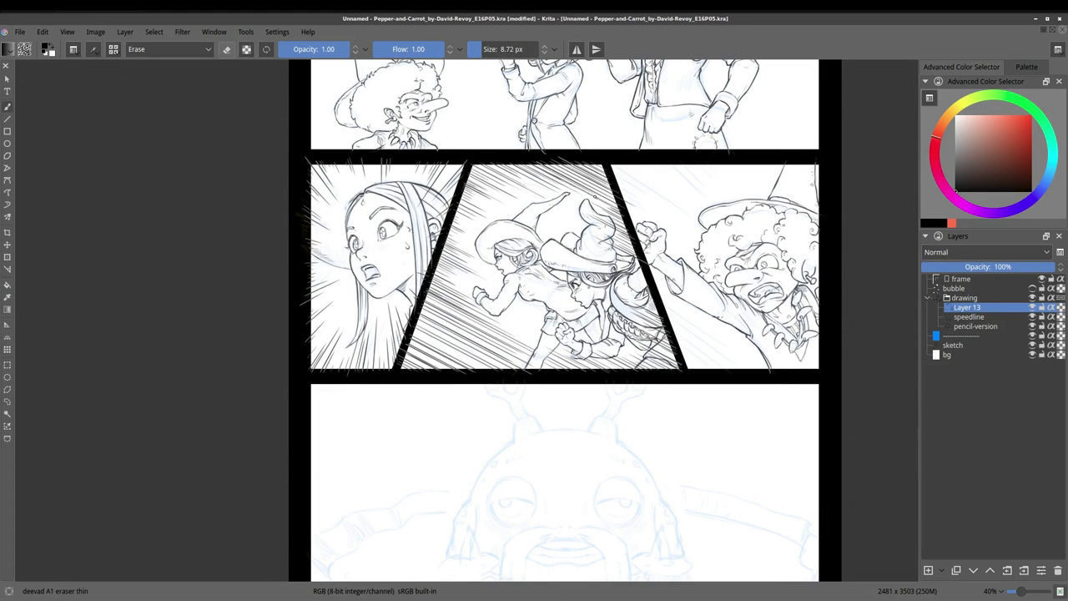
pyautogui.press('m')
pyautogui.hotkey('ctrl', 'e')
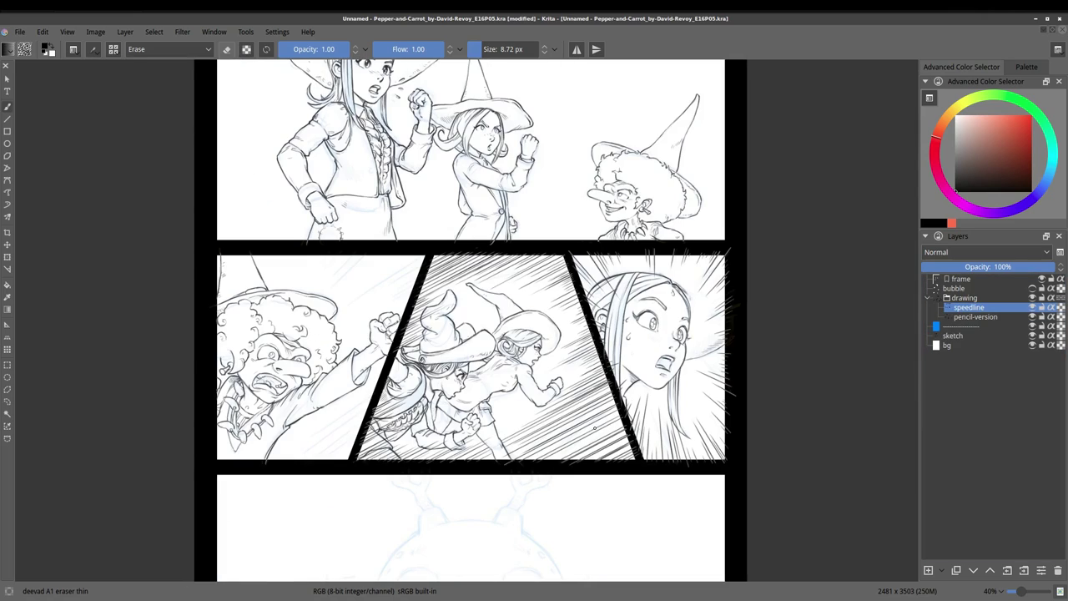
pyautogui.hotkey('ctrl', 's')
pyautogui.moveTo(556, 367); pyautogui.dragTo(669, 344)
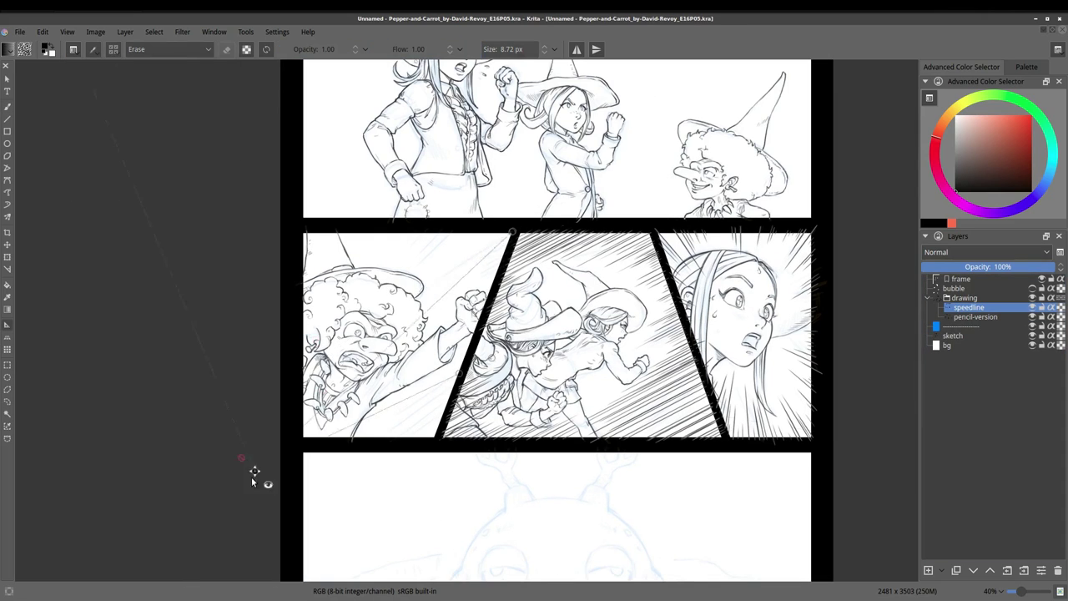
pyautogui.scroll(-5, 325, 406)
pyautogui.scroll(5, 325, 406)
# On a new layer, draw diagonal speed lines across the left action panel and merge them into speedline
pyautogui.press('Insert')
pyautogui.press('e')
pyautogui.moveTo(509, 238); pyautogui.dragTo(421, 305)
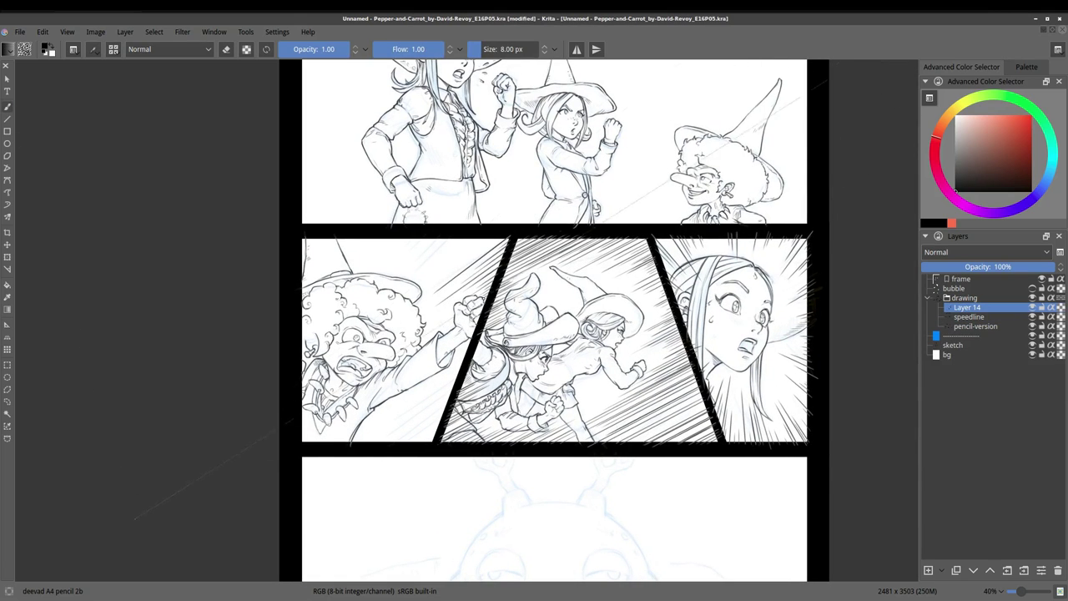
pyautogui.moveTo(450, 233); pyautogui.dragTo(394, 272)
pyautogui.moveTo(507, 235); pyautogui.dragTo(457, 260)
pyautogui.moveTo(456, 388); pyautogui.dragTo(381, 434)
pyautogui.moveTo(447, 416); pyautogui.dragTo(372, 446)
pyautogui.moveTo(467, 360); pyautogui.dragTo(427, 382)
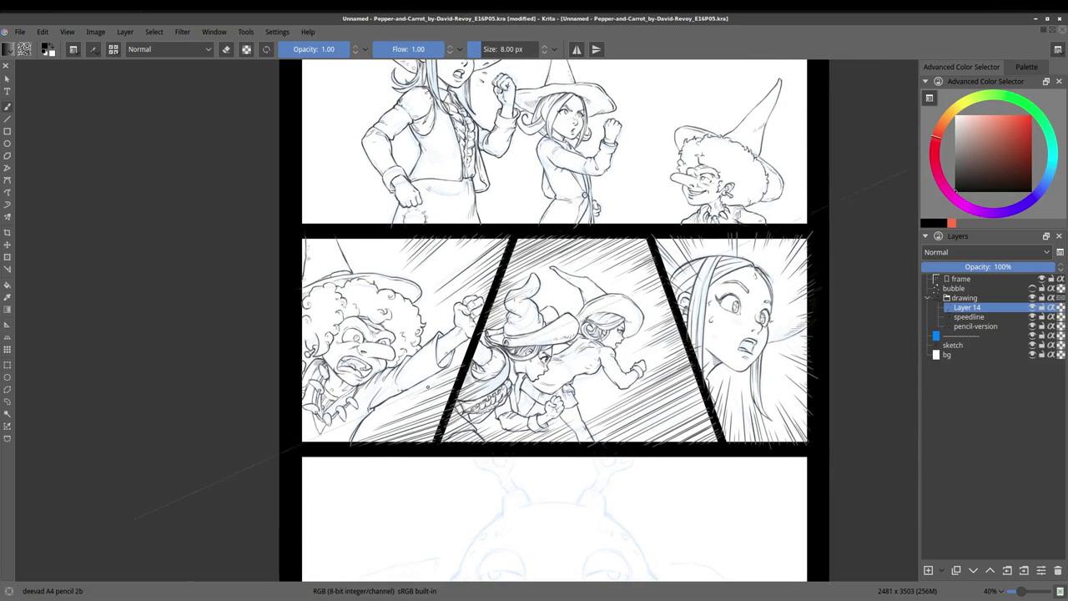
pyautogui.moveTo(408, 235); pyautogui.dragTo(364, 269)
pyautogui.moveTo(498, 240); pyautogui.dragTo(437, 287)
pyautogui.moveTo(504, 262); pyautogui.dragTo(450, 301)
pyautogui.moveTo(474, 338); pyautogui.dragTo(437, 329)
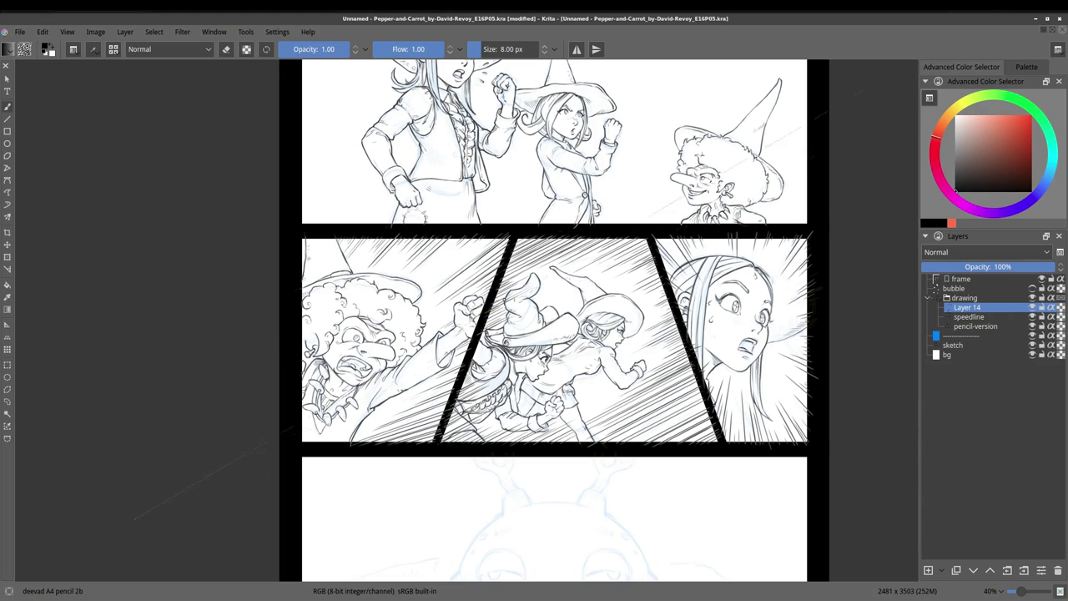
pyautogui.hotkey('ctrl', 'e')
# On the pencil-version layer, pencil a small witch at the bottom of the monster panel
pyautogui.press('pagedown')
pyautogui.moveTo(433, 534); pyautogui.dragTo(336, 309)
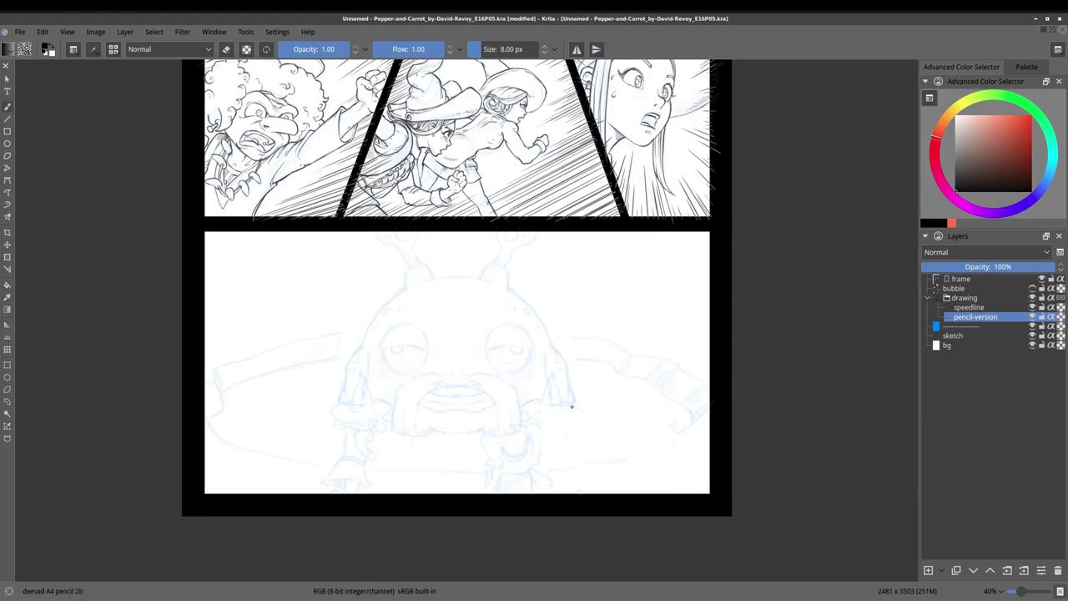
pyautogui.moveTo(515, 422)
pyautogui.mouseDown()
pyautogui.moveTo(529, 340)
pyautogui.moveTo(542, 377)
pyautogui.mouseUp()
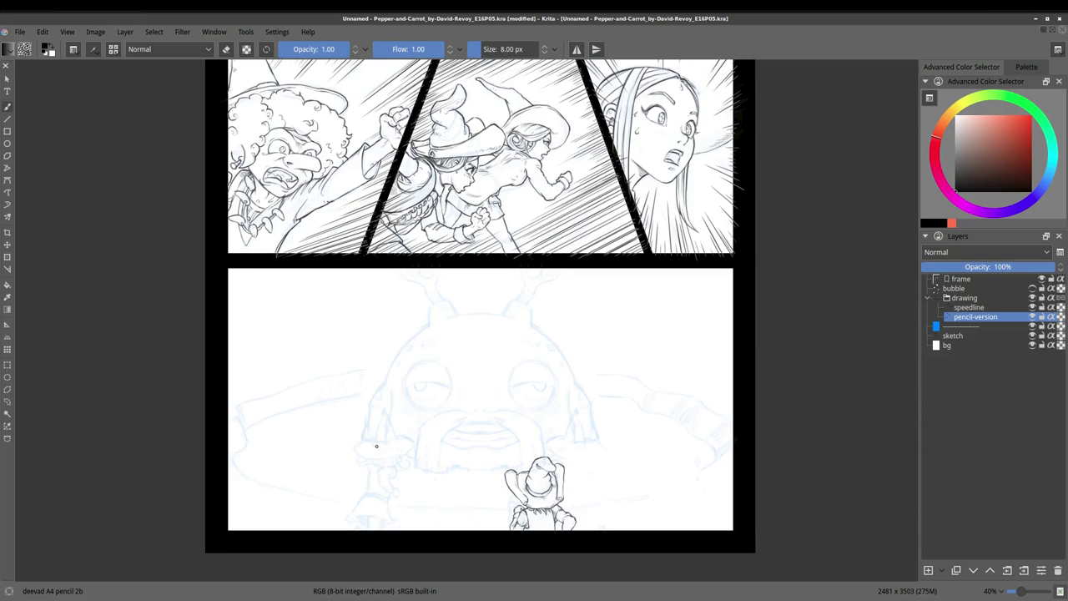
# Pencil the pointed-hat witch at lower left and move it right and down
pyautogui.moveTo(413, 339); pyautogui.dragTo(398, 311)
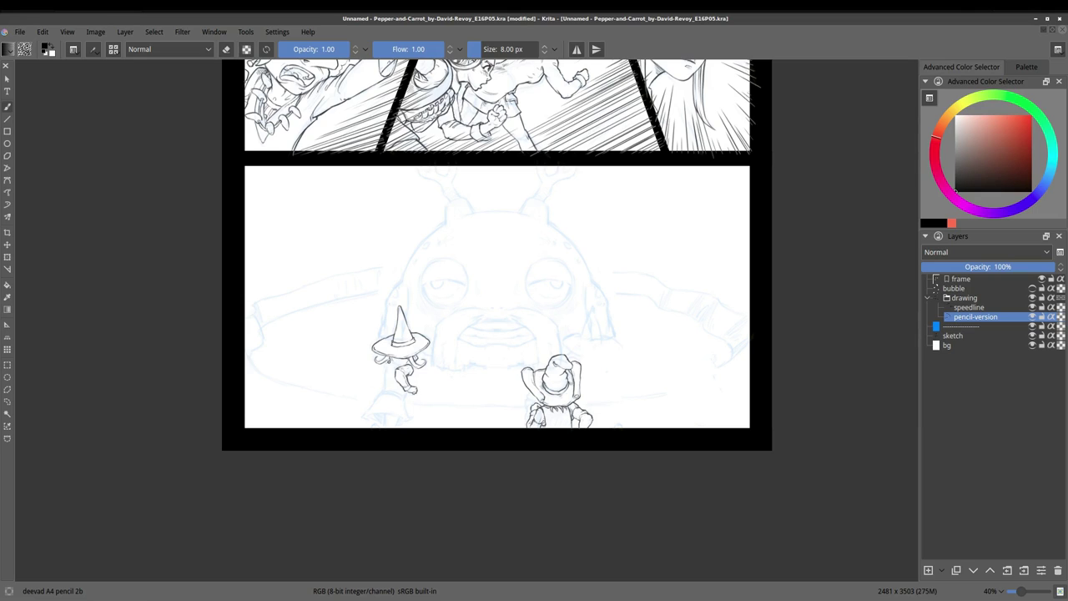
pyautogui.press('t')
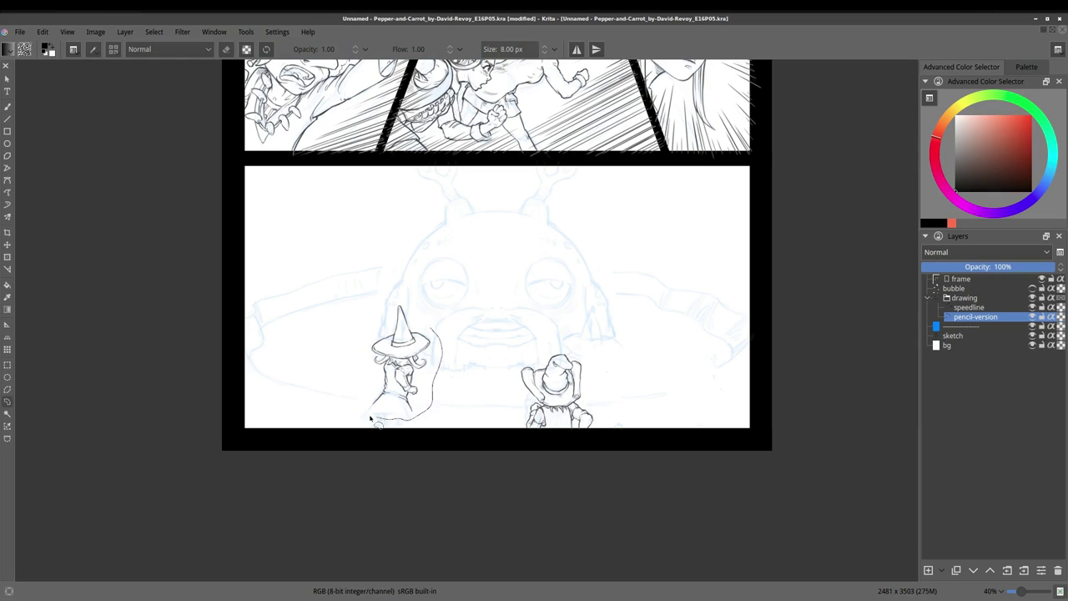
pyautogui.moveTo(406, 397)
pyautogui.mouseDown()
pyautogui.moveTo(400, 440)
pyautogui.moveTo(437, 414)
pyautogui.mouseUp()
# Turn on left-right mirror drawing and make the new monster layer active
pyautogui.press('b')
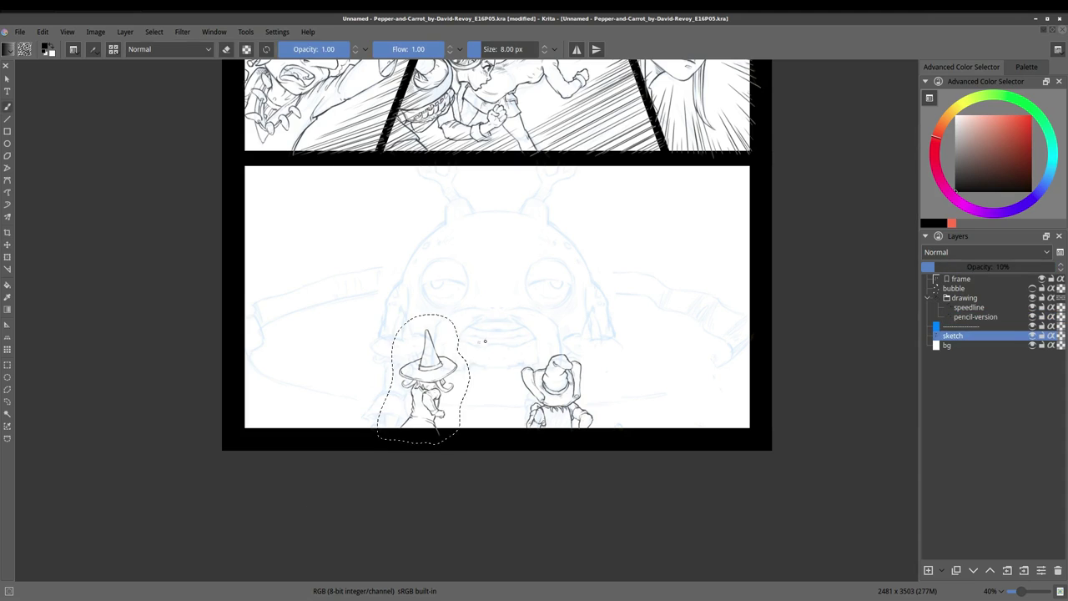
pyautogui.press('e')
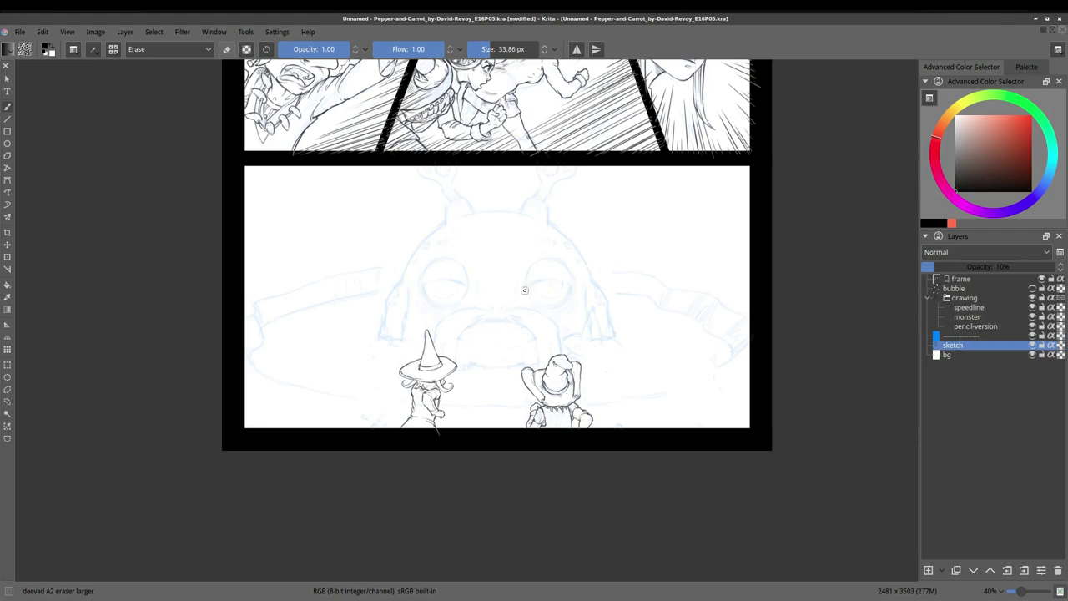
pyautogui.press('m')
pyautogui.press('e')
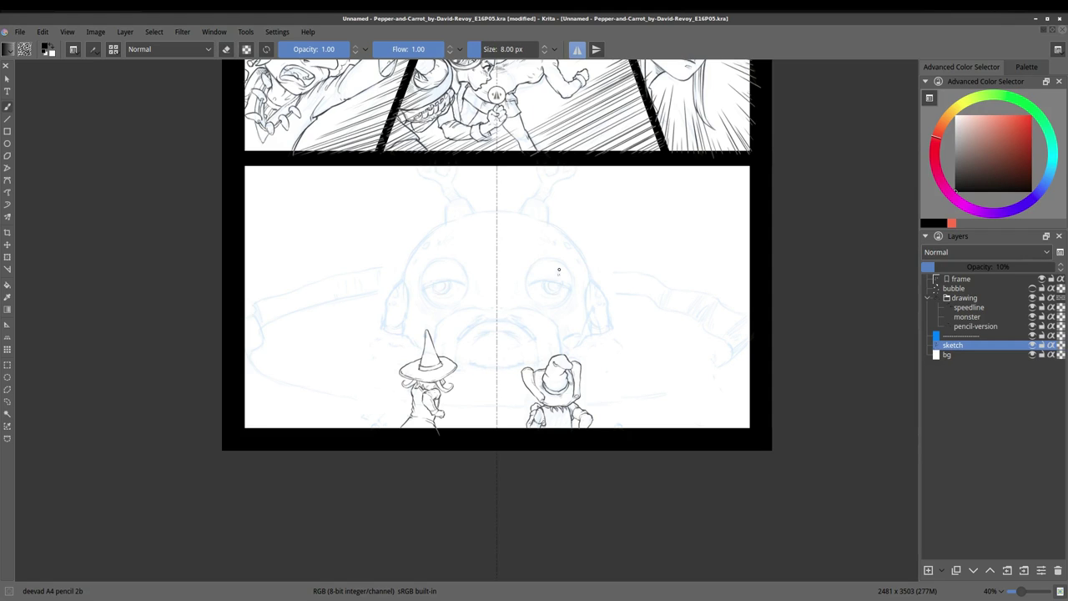
pyautogui.press('pageup')
pyautogui.press('pageup')
pyautogui.press('pageup')
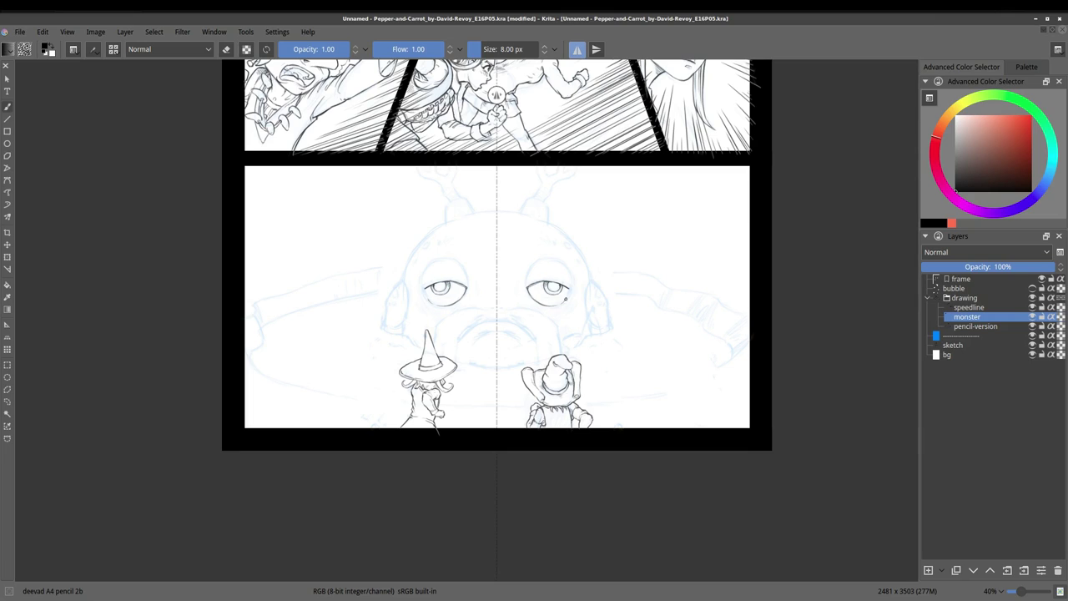
# Draw the monster's mirrored eyelids, head outline, ear details, mouth arc and mustache lines
pyautogui.moveTo(569, 274)
pyautogui.mouseDown()
pyautogui.moveTo(531, 272)
pyautogui.moveTo(563, 293)
pyautogui.mouseUp()
pyautogui.press('e')
pyautogui.press('e')
pyautogui.moveTo(560, 242); pyautogui.dragTo(609, 329)
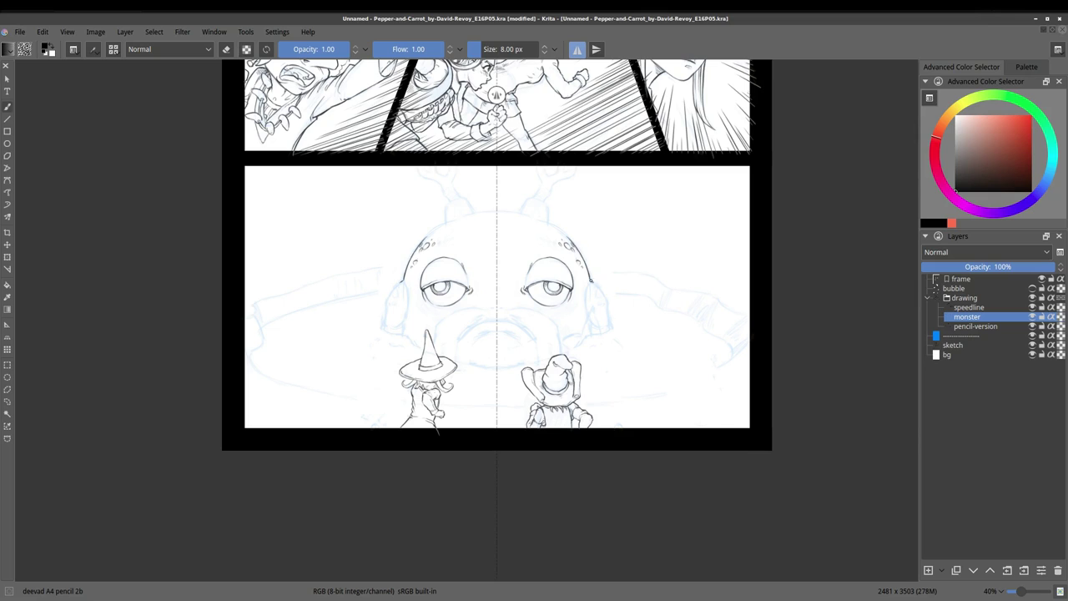
pyautogui.moveTo(584, 283); pyautogui.dragTo(589, 334)
pyautogui.press('e')
pyautogui.press('e')
pyautogui.moveTo(599, 290)
pyautogui.mouseDown()
pyautogui.moveTo(596, 326)
pyautogui.moveTo(498, 321)
pyautogui.moveTo(509, 332)
pyautogui.mouseUp()
pyautogui.press('e')
pyautogui.press('e')
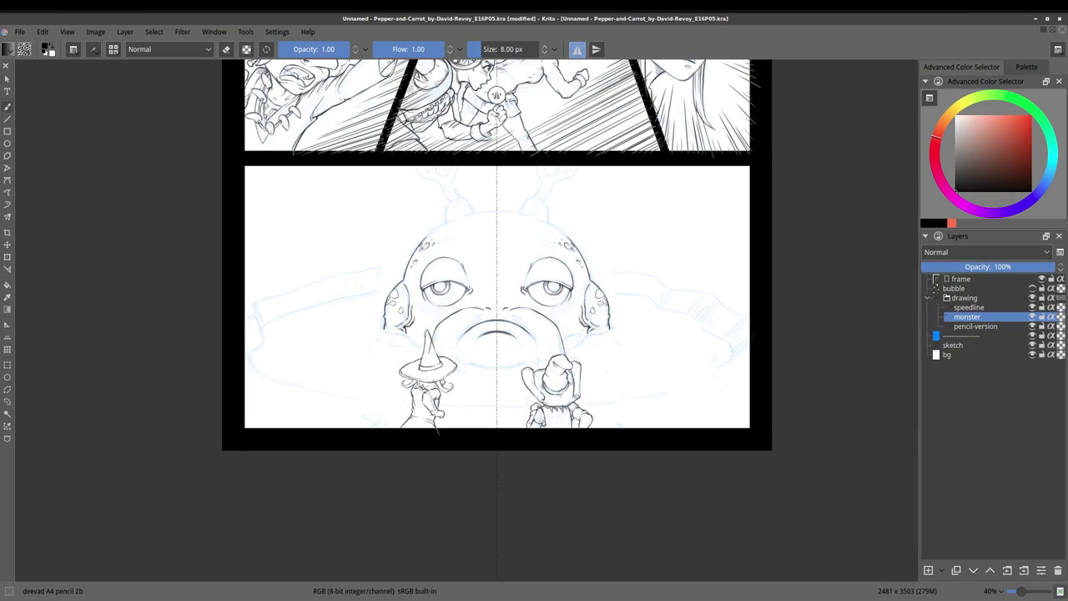
pyautogui.moveTo(538, 366)
pyautogui.mouseDown()
pyautogui.moveTo(534, 337)
pyautogui.moveTo(554, 353)
pyautogui.moveTo(535, 327)
pyautogui.moveTo(614, 322)
pyautogui.mouseUp()
pyautogui.press('e')
pyautogui.press('e')
pyautogui.press('e')
pyautogui.press('e')
# Add chin, cheek and under-eye marks plus antler horns, then merge into pencil-version
pyautogui.moveTo(457, 364); pyautogui.dragTo(481, 368)
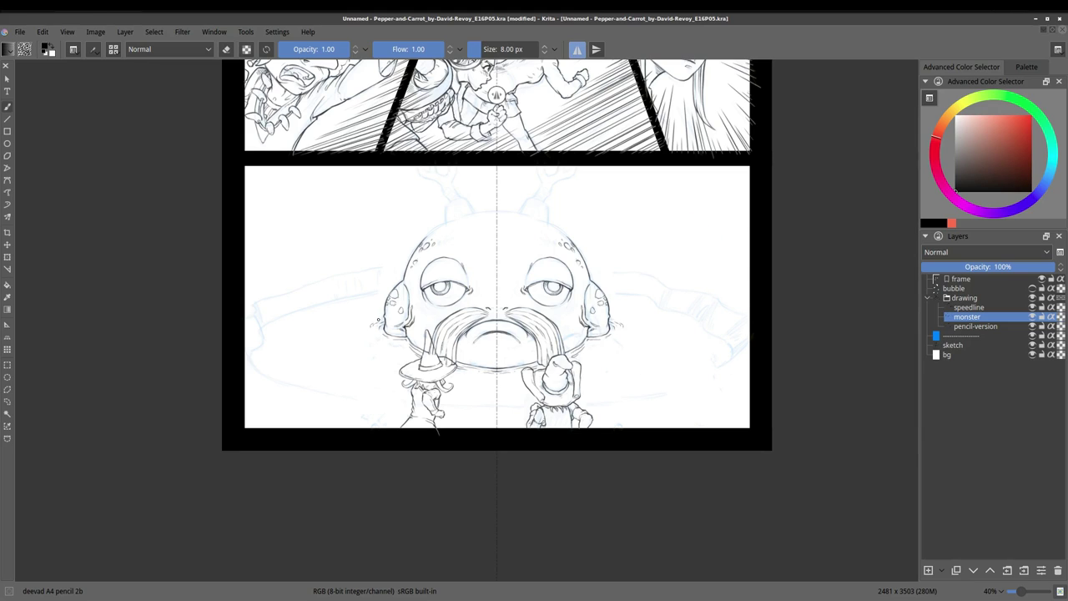
pyautogui.moveTo(546, 226); pyautogui.dragTo(583, 260)
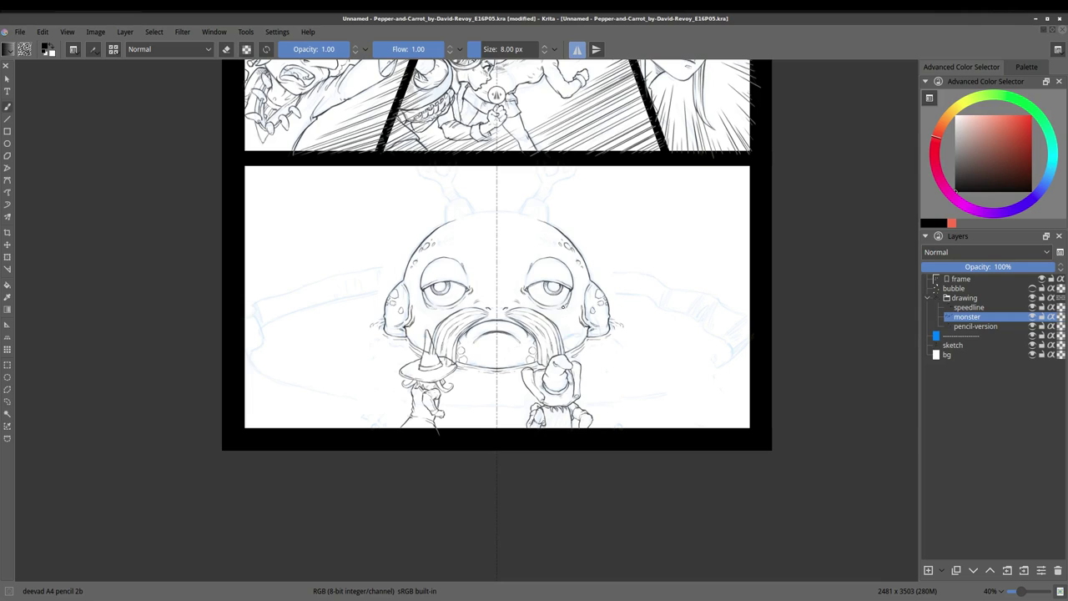
pyautogui.moveTo(550, 303); pyautogui.dragTo(534, 310)
pyautogui.press('e')
pyautogui.press('e')
pyautogui.moveTo(520, 213)
pyautogui.mouseDown()
pyautogui.moveTo(525, 202)
pyautogui.moveTo(549, 222)
pyautogui.mouseUp()
pyautogui.moveTo(579, 340)
pyautogui.mouseDown()
pyautogui.moveTo(569, 347)
pyautogui.moveTo(584, 315)
pyautogui.mouseUp()
pyautogui.press('e')
pyautogui.press('e')
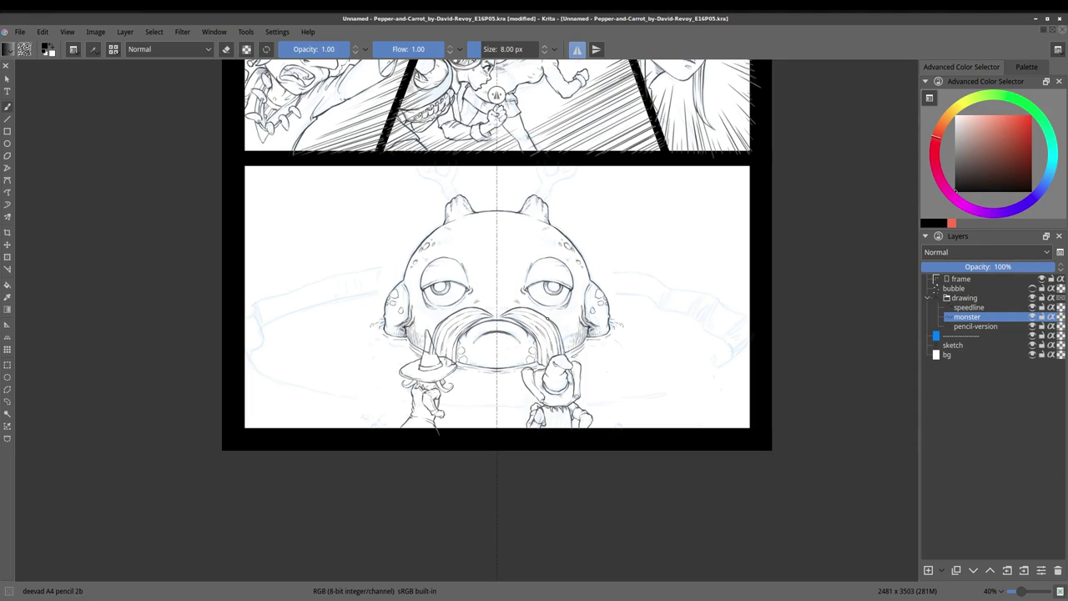
pyautogui.moveTo(456, 195)
pyautogui.mouseDown()
pyautogui.moveTo(452, 165)
pyautogui.moveTo(417, 166)
pyautogui.mouseUp()
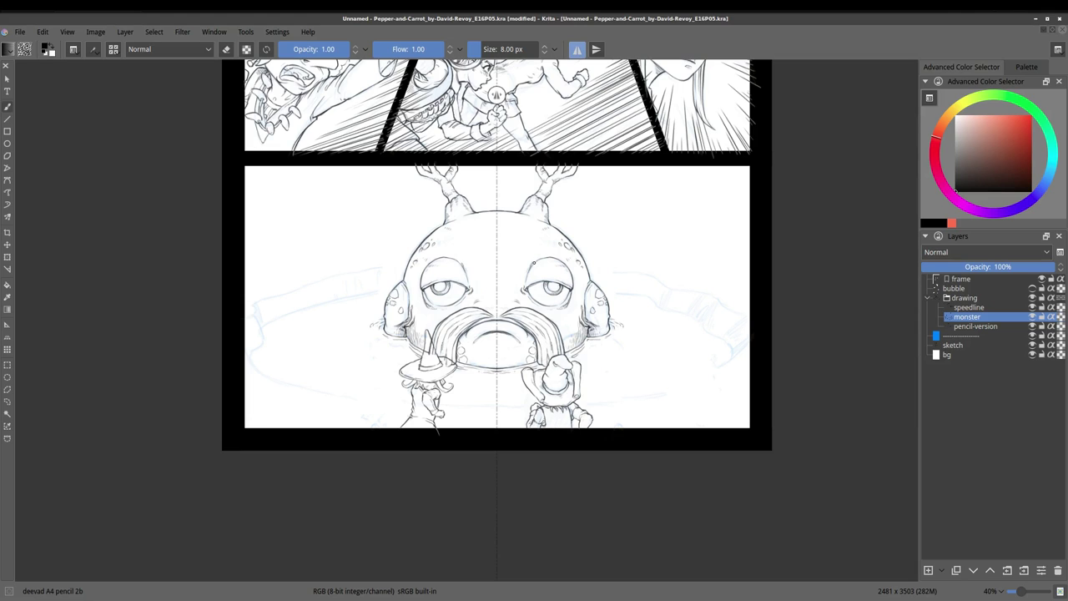
pyautogui.hotkey('ctrl', 'e')
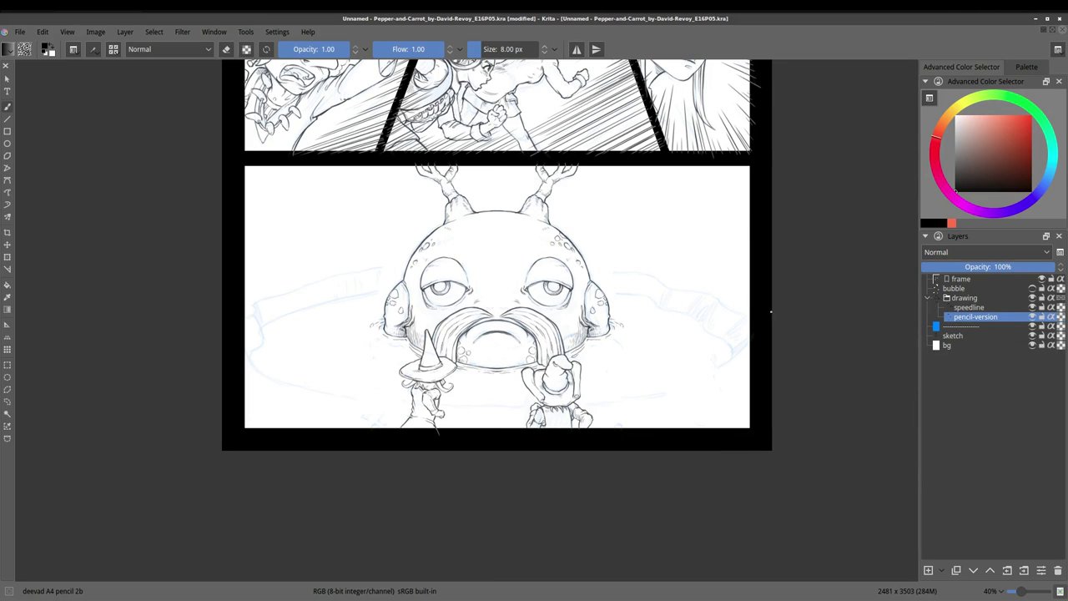
# Add a new bg layer and outline the pond's back and left edges
pyautogui.press('Insert')
pyautogui.write('bg')
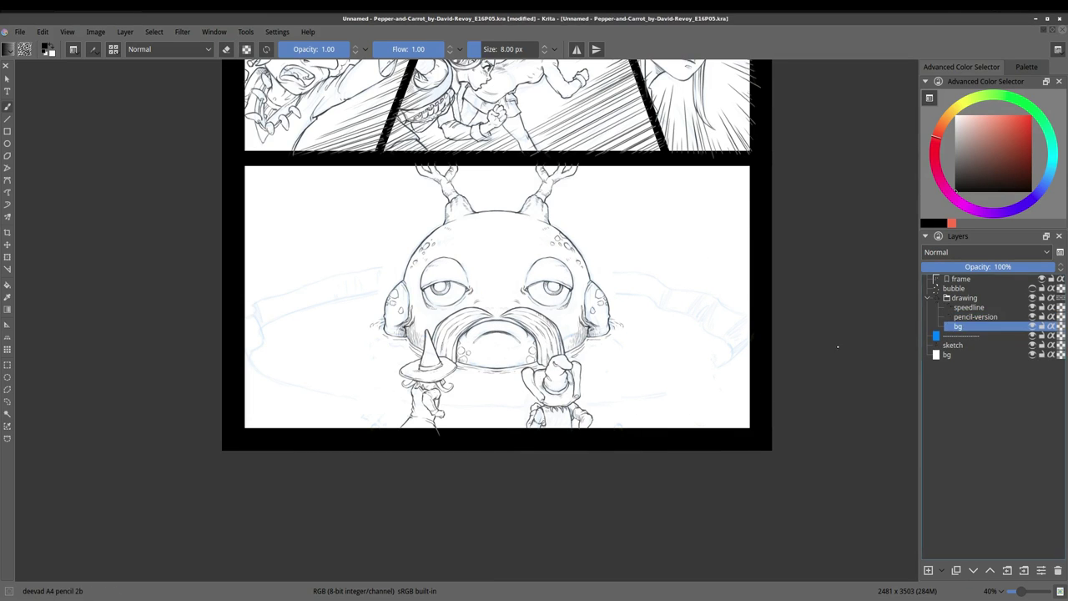
pyautogui.moveTo(272, 377)
pyautogui.mouseDown()
pyautogui.moveTo(262, 426)
pyautogui.moveTo(422, 341)
pyautogui.mouseUp()
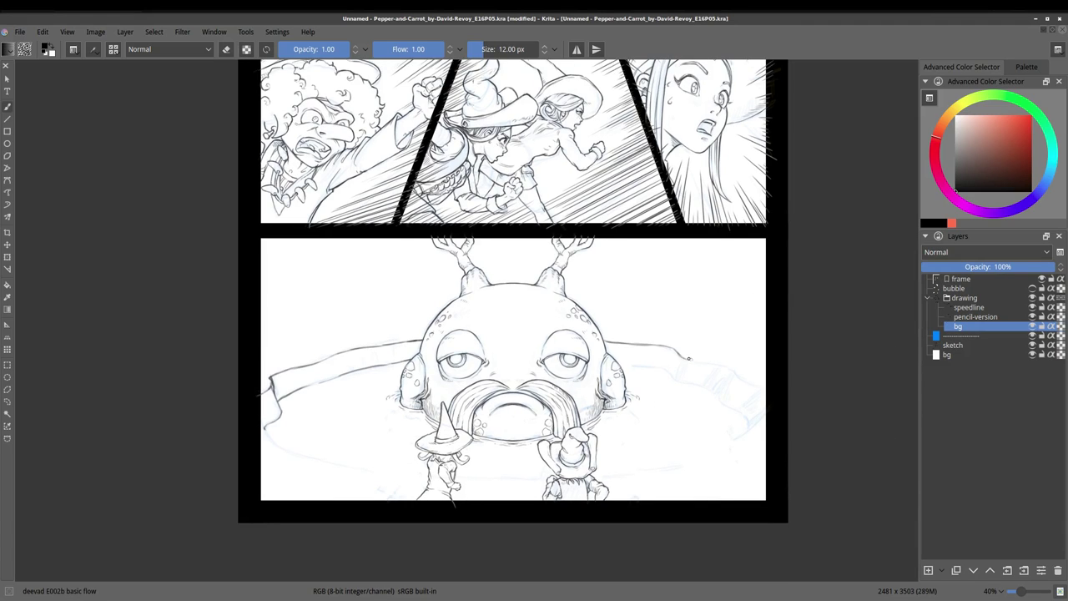
pyautogui.moveTo(605, 342); pyautogui.dragTo(768, 392)
pyautogui.moveTo(262, 425); pyautogui.dragTo(284, 446)
pyautogui.hotkey('ctrl', 'z')
pyautogui.moveTo(413, 355); pyautogui.dragTo(262, 396)
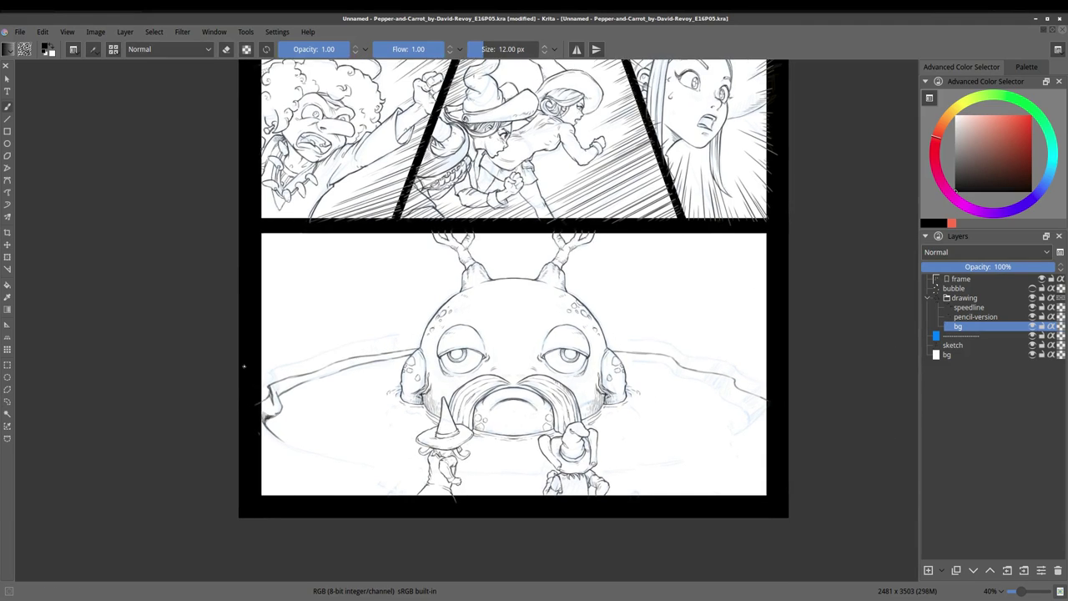
pyautogui.moveTo(609, 350); pyautogui.dragTo(766, 409)
# Draw the pond's front edge across the panel and edge strokes beside the mushroom base
pyautogui.moveTo(275, 392); pyautogui.dragTo(294, 379)
pyautogui.moveTo(758, 414); pyautogui.dragTo(274, 434)
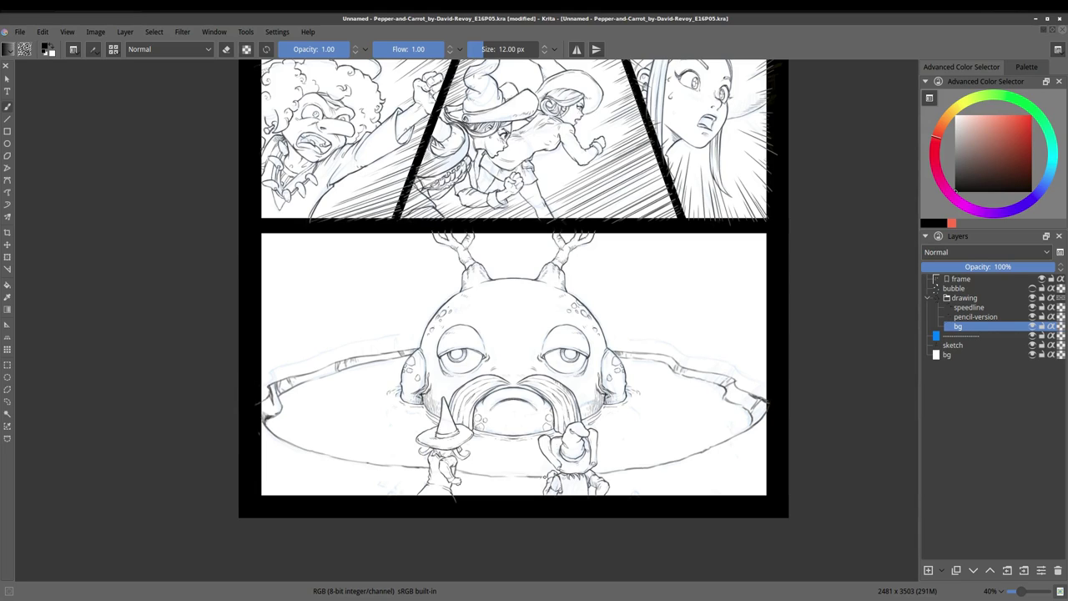
pyautogui.moveTo(684, 425); pyautogui.dragTo(653, 423)
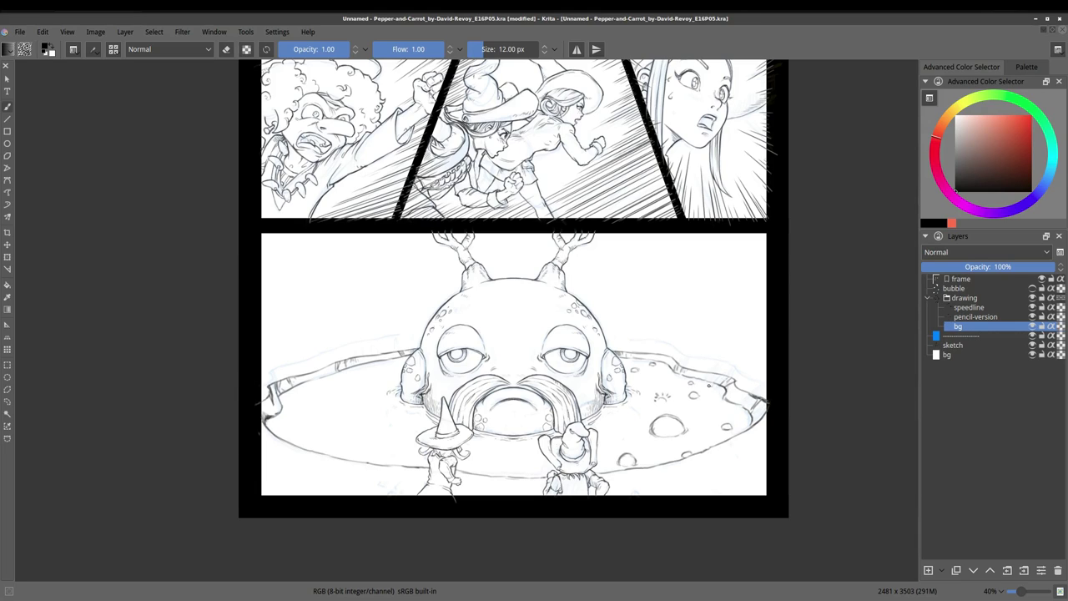
pyautogui.moveTo(355, 404); pyautogui.dragTo(388, 442)
pyautogui.press('e')
pyautogui.press('e')
pyautogui.moveTo(634, 409); pyautogui.dragTo(639, 450)
# Hide the blue sketch layer and set the bg layer opacity to 67%
pyautogui.click(1032, 344)
pyautogui.doubleClick(992, 325)
pyautogui.press('Return')
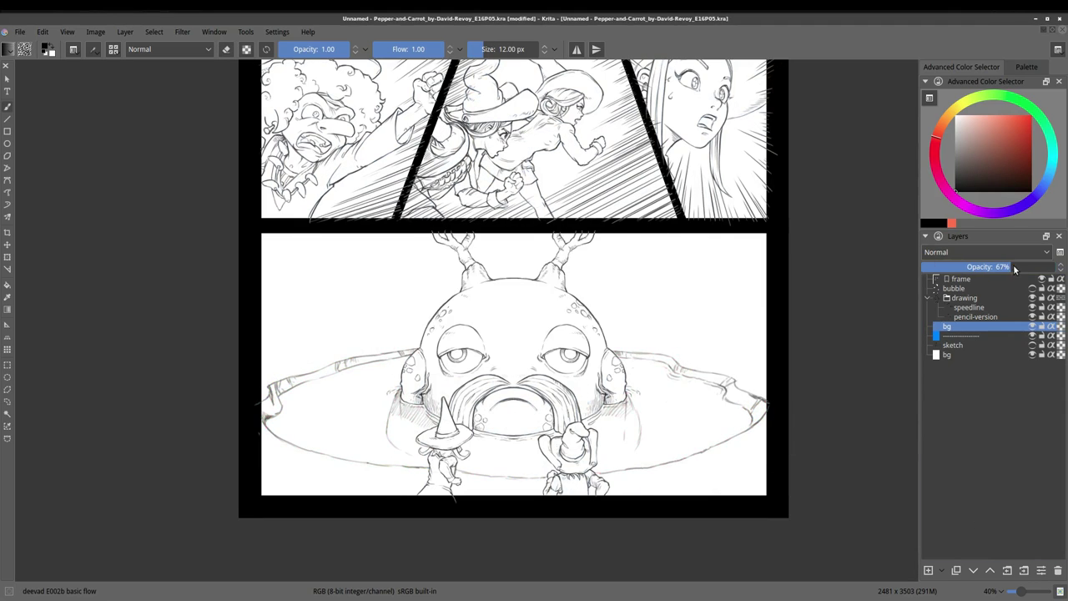
# Hatch shading around the mushroom base
pyautogui.moveTo(392, 413); pyautogui.dragTo(425, 437)
pyautogui.moveTo(472, 430); pyautogui.dragTo(539, 449)
pyautogui.moveTo(583, 409); pyautogui.dragTo(639, 430)
pyautogui.moveTo(467, 438); pyautogui.dragTo(484, 454)
# Draw rim strokes around the pond, including its upper-right and upper rim
pyautogui.moveTo(613, 330); pyautogui.dragTo(768, 360)
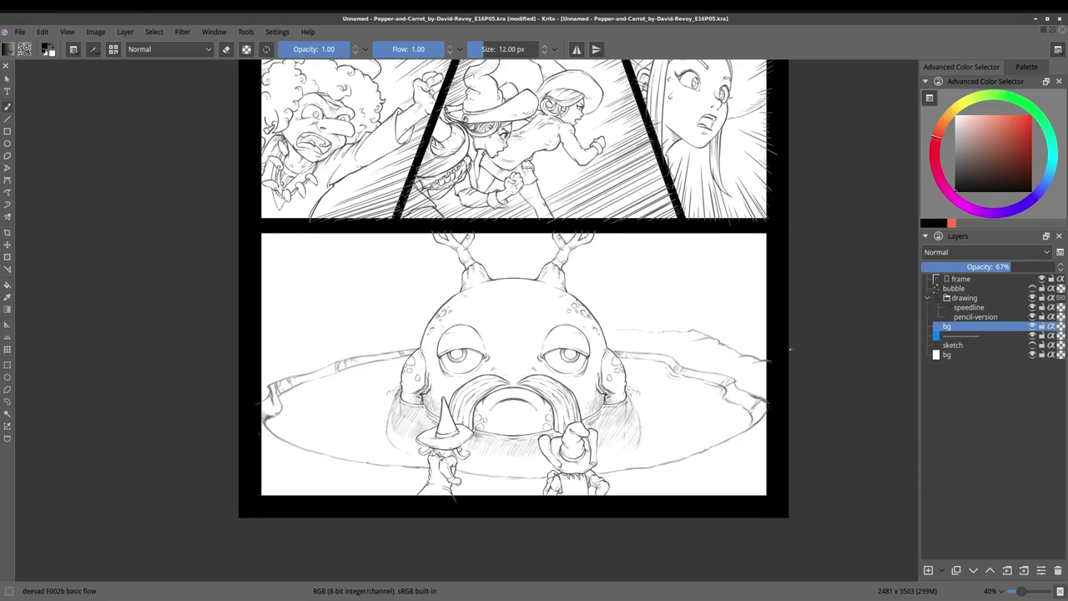
pyautogui.moveTo(755, 492); pyautogui.dragTo(768, 467)
pyautogui.moveTo(709, 464); pyautogui.dragTo(732, 450)
pyautogui.moveTo(727, 392); pyautogui.dragTo(749, 431)
pyautogui.moveTo(269, 427)
pyautogui.mouseDown()
pyautogui.moveTo(282, 388)
pyautogui.moveTo(349, 337)
pyautogui.moveTo(422, 330)
pyautogui.mouseUp()
pyautogui.moveTo(722, 341); pyautogui.dragTo(744, 354)
pyautogui.moveTo(262, 360); pyautogui.dragTo(312, 342)
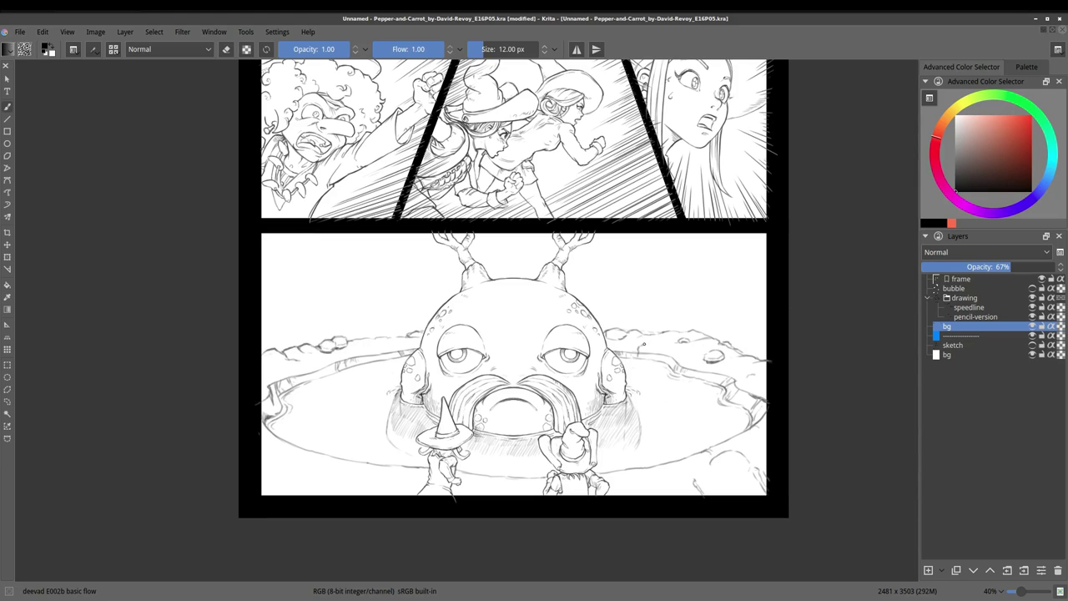
# Draw rocks on the pond's right and lower-right rim and small upper-left strokes
pyautogui.moveTo(707, 372)
pyautogui.mouseDown()
pyautogui.moveTo(742, 377)
pyautogui.moveTo(769, 404)
pyautogui.moveTo(768, 424)
pyautogui.moveTo(746, 377)
pyautogui.mouseUp()
pyautogui.moveTo(711, 474); pyautogui.dragTo(752, 466)
pyautogui.moveTo(719, 447); pyautogui.dragTo(766, 459)
pyautogui.moveTo(347, 361); pyautogui.dragTo(367, 349)
pyautogui.moveTo(364, 357); pyautogui.dragTo(417, 339)
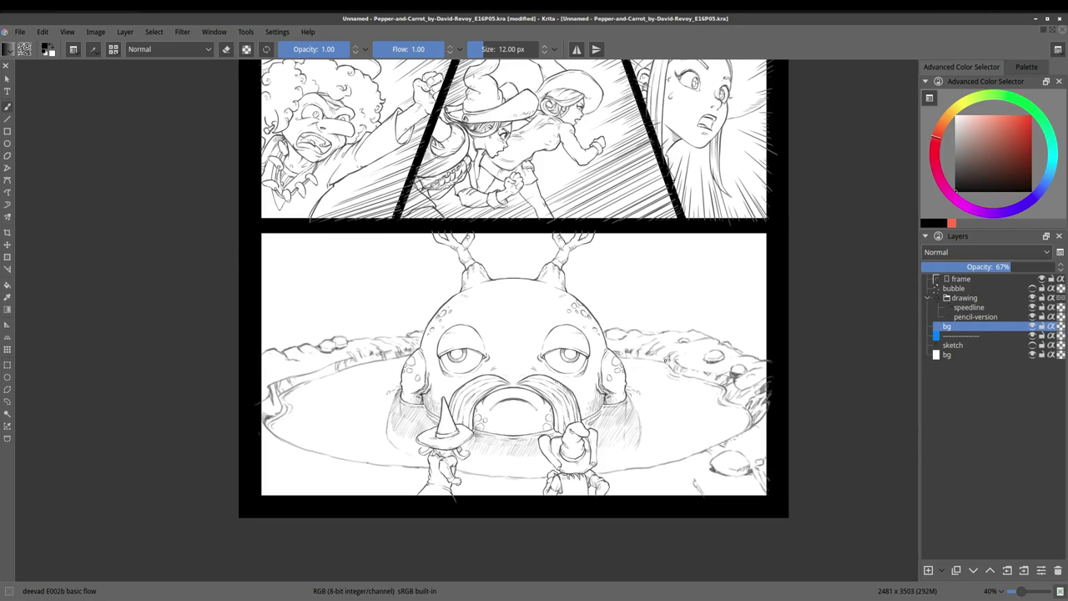
pyautogui.moveTo(290, 377)
pyautogui.mouseDown()
pyautogui.moveTo(369, 359)
pyautogui.moveTo(277, 385)
pyautogui.moveTo(265, 433)
pyautogui.mouseUp()
# Erase and refine the lower rim strokes, then hatch darker shading at lower right
pyautogui.press('e')
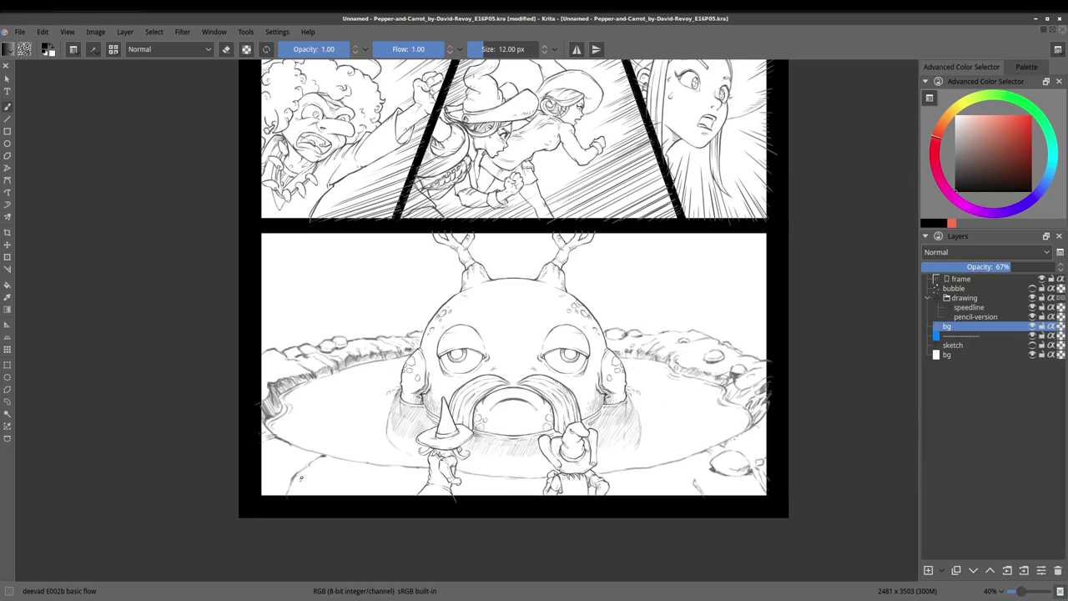
pyautogui.moveTo(288, 492)
pyautogui.mouseDown()
pyautogui.moveTo(327, 457)
pyautogui.moveTo(290, 482)
pyautogui.mouseUp()
pyautogui.moveTo(642, 474)
pyautogui.mouseDown()
pyautogui.moveTo(692, 463)
pyautogui.moveTo(766, 411)
pyautogui.mouseUp()
pyautogui.moveTo(329, 467)
pyautogui.mouseDown()
pyautogui.moveTo(407, 458)
pyautogui.moveTo(482, 472)
pyautogui.mouseUp()
pyautogui.press('e')
pyautogui.moveTo(714, 483)
pyautogui.mouseDown()
pyautogui.moveTo(760, 489)
pyautogui.moveTo(764, 464)
pyautogui.mouseUp()
pyautogui.press('e')
pyautogui.press('e')
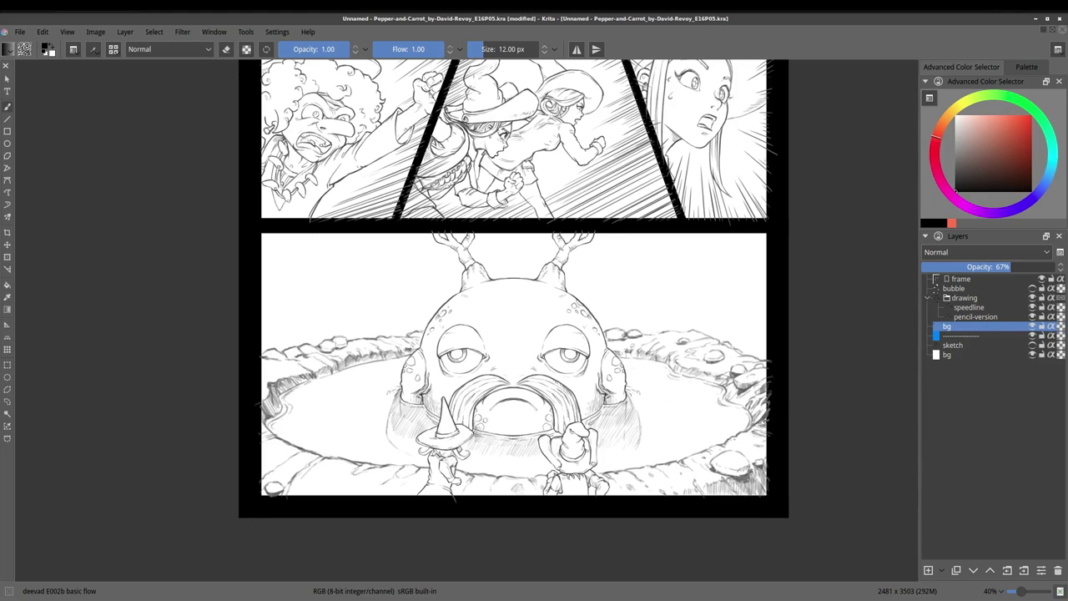
# Lighten and re-hatch the pond's lower-left rim, adding faint strokes around the pond
pyautogui.press('e')
pyautogui.press('e')
pyautogui.moveTo(328, 460)
pyautogui.mouseDown()
pyautogui.moveTo(368, 462)
pyautogui.moveTo(392, 492)
pyautogui.mouseUp()
pyautogui.moveTo(288, 463)
pyautogui.mouseDown()
pyautogui.moveTo(263, 477)
pyautogui.moveTo(264, 493)
pyautogui.moveTo(361, 496)
pyautogui.mouseUp()
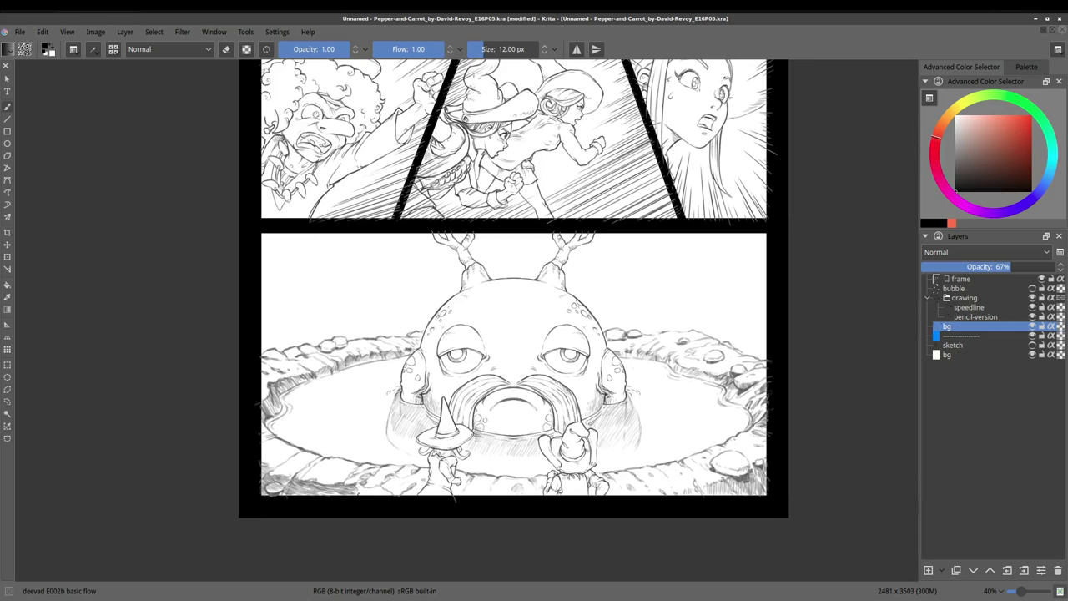
pyautogui.hotkey('ctrl', 'z')
pyautogui.moveTo(283, 477); pyautogui.dragTo(359, 496)
pyautogui.moveTo(622, 392); pyautogui.dragTo(652, 410)
# Lower brush opacity and sketch a faint background hill on the bottom panel's right
pyautogui.moveTo(382, 392); pyautogui.dragTo(404, 406)
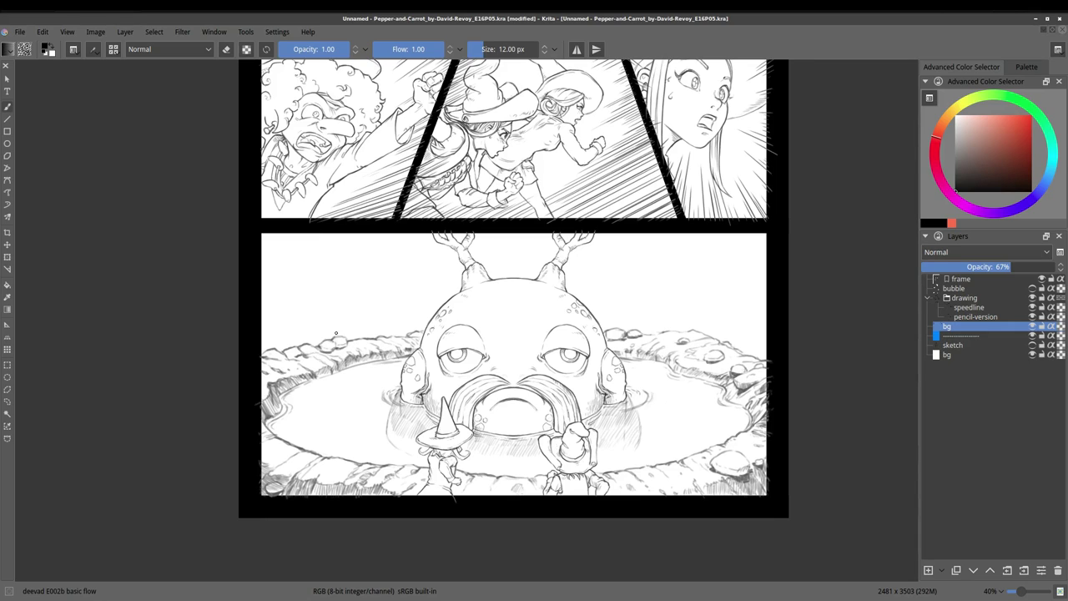
pyautogui.press('i')
pyautogui.press('i')
pyautogui.press('i')
pyautogui.moveTo(605, 307)
pyautogui.mouseDown()
pyautogui.moveTo(682, 302)
pyautogui.moveTo(764, 251)
pyautogui.mouseUp()
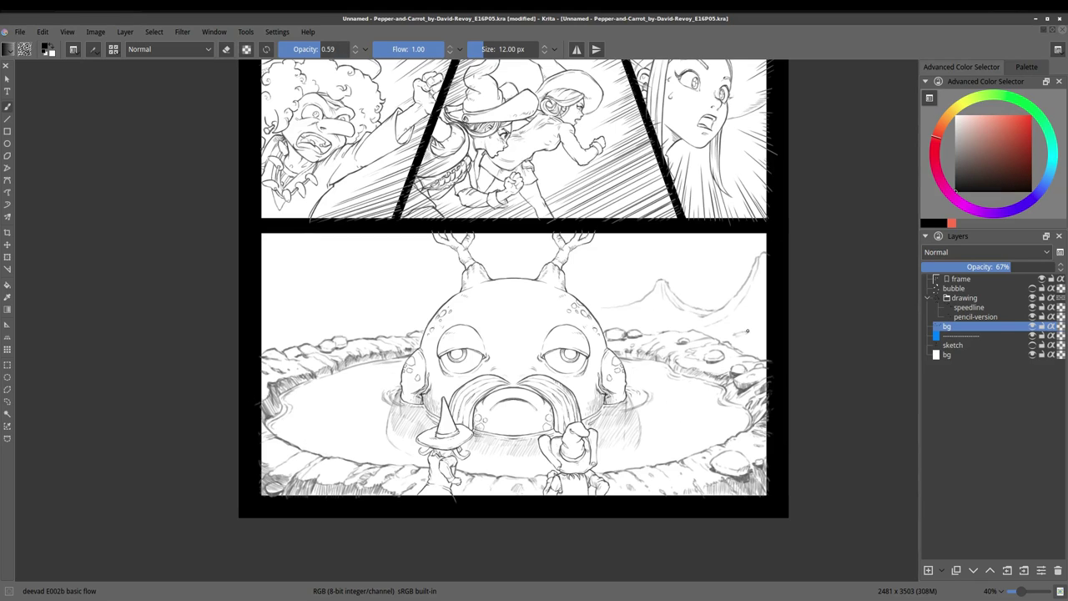
pyautogui.moveTo(746, 331); pyautogui.dragTo(764, 286)
pyautogui.moveTo(636, 310); pyautogui.dragTo(659, 284)
pyautogui.moveTo(672, 322); pyautogui.dragTo(699, 316)
pyautogui.moveTo(627, 336); pyautogui.dragTo(751, 330)
# Save the page, then draw a hill and mountain peak left of the creature
pyautogui.hotkey('ctrl', 's')
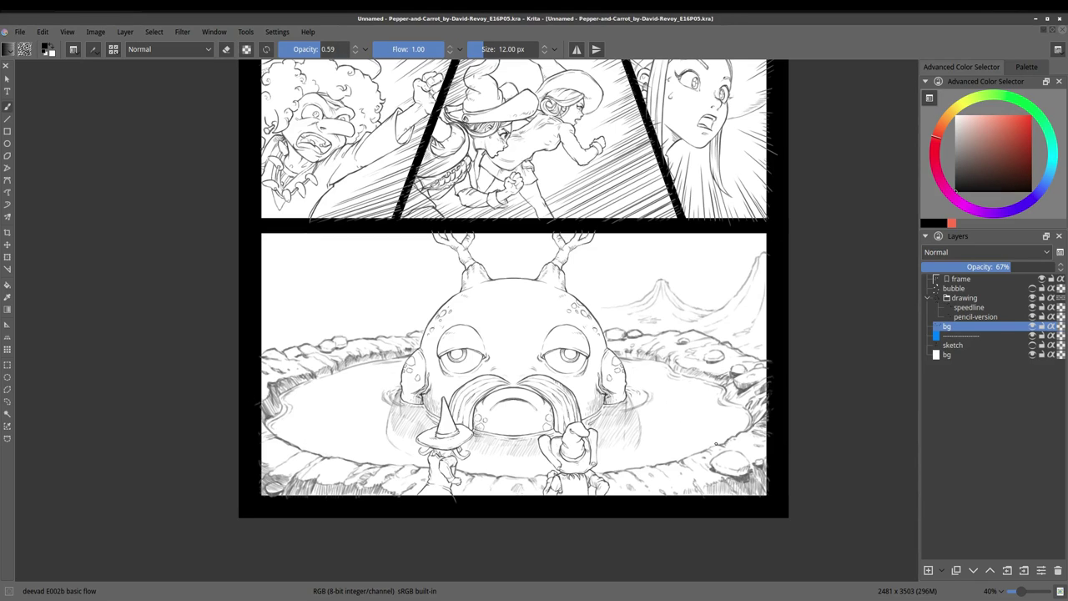
pyautogui.moveTo(360, 308); pyautogui.dragTo(429, 304)
pyautogui.moveTo(269, 315); pyautogui.dragTo(378, 327)
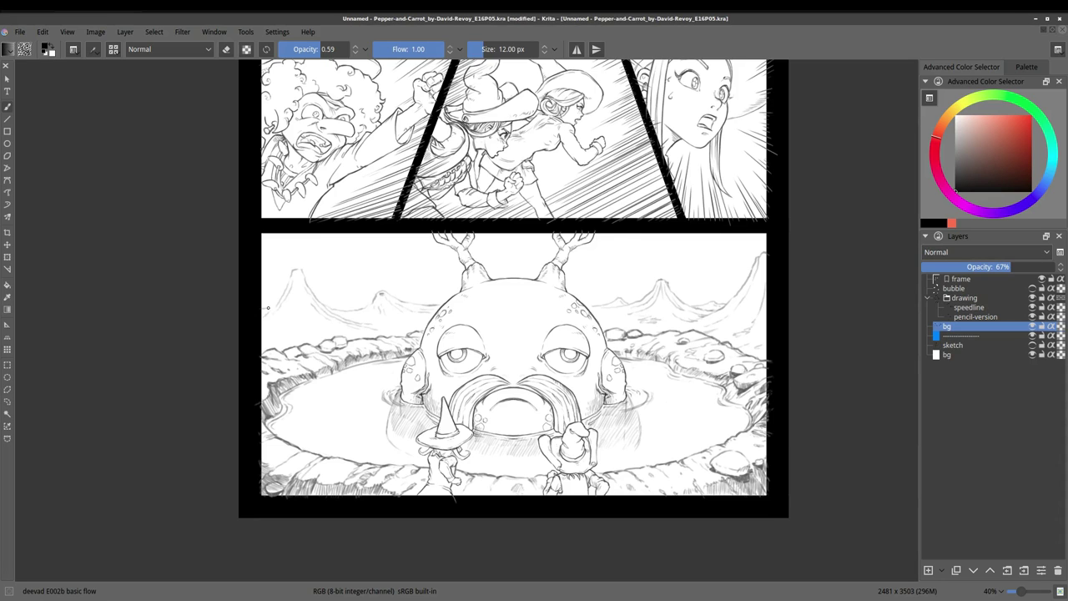
pyautogui.moveTo(297, 274); pyautogui.dragTo(294, 323)
pyautogui.moveTo(714, 331)
pyautogui.mouseDown()
pyautogui.moveTo(751, 324)
pyautogui.moveTo(738, 307)
pyautogui.mouseUp()
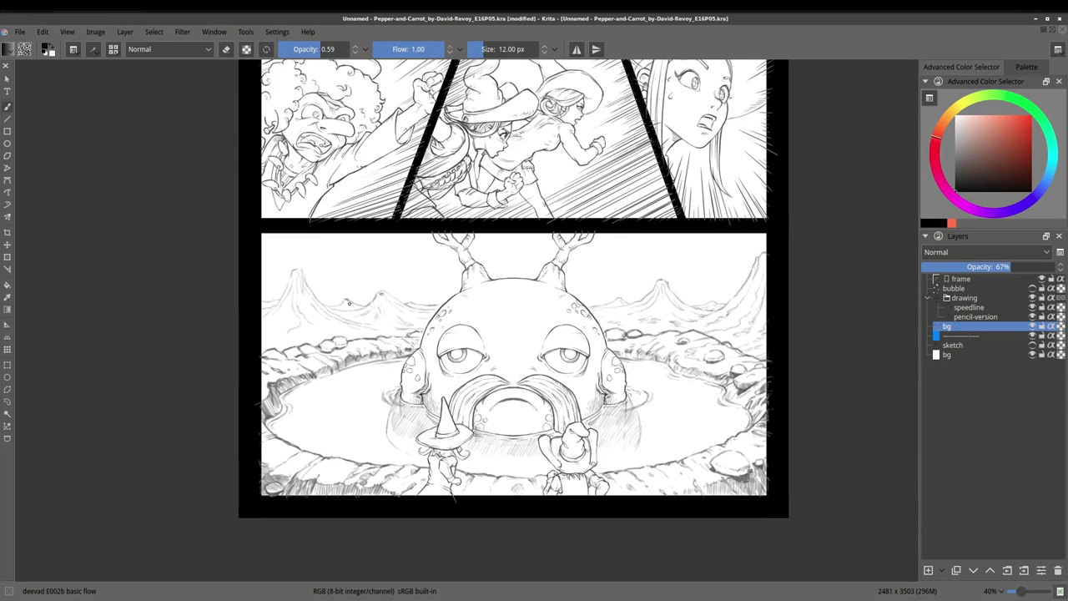
# Restore full brush opacity and draw a ground line and mountain in the top panel
pyautogui.scroll(5, 283, 312)
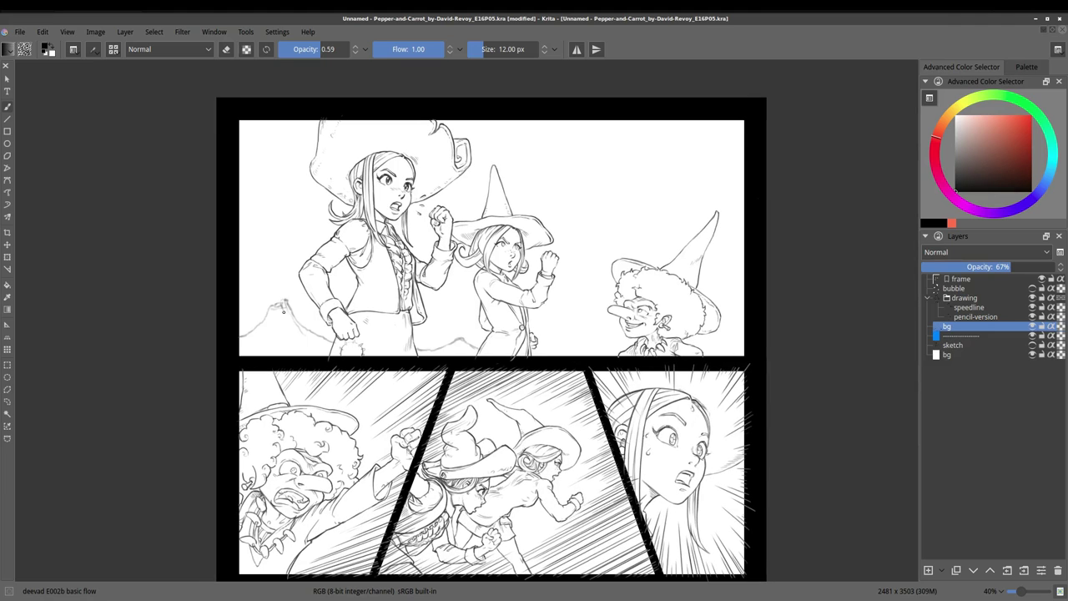
pyautogui.moveTo(283, 312); pyautogui.dragTo(298, 327)
pyautogui.press('e')
pyautogui.press('e')
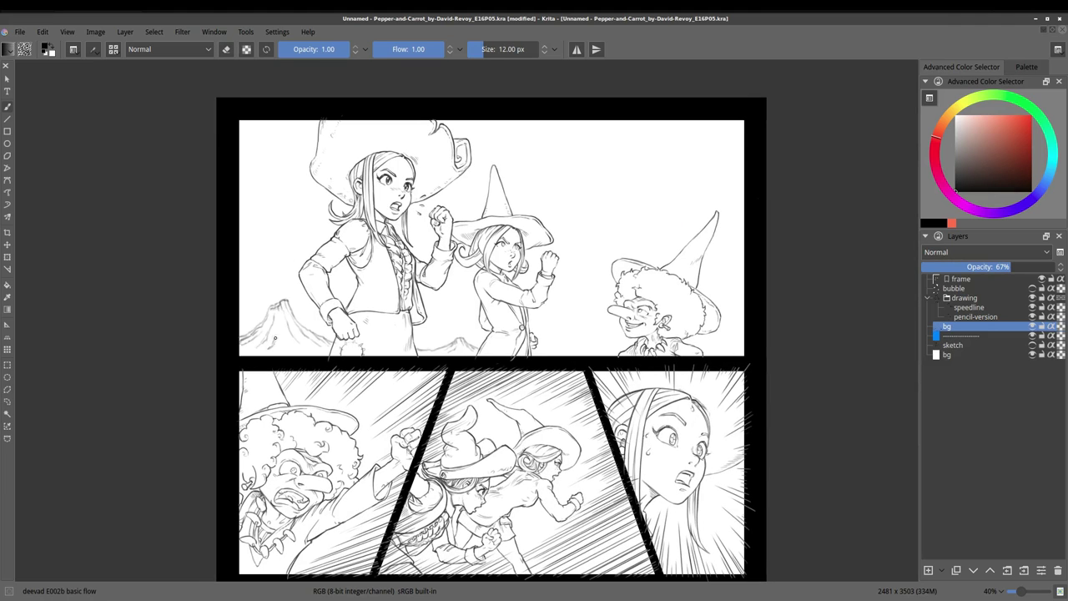
pyautogui.moveTo(463, 351); pyautogui.dragTo(620, 349)
pyautogui.moveTo(704, 350); pyautogui.dragTo(744, 349)
pyautogui.press('e')
pyautogui.press('e')
pyautogui.moveTo(267, 310)
pyautogui.mouseDown()
pyautogui.moveTo(329, 235)
pyautogui.moveTo(316, 247)
pyautogui.mouseUp()
# Draw mountain ridges behind the witches and hill lines near their legs
pyautogui.moveTo(420, 316); pyautogui.dragTo(479, 296)
pyautogui.moveTo(559, 342); pyautogui.dragTo(636, 332)
pyautogui.moveTo(477, 322); pyautogui.dragTo(426, 304)
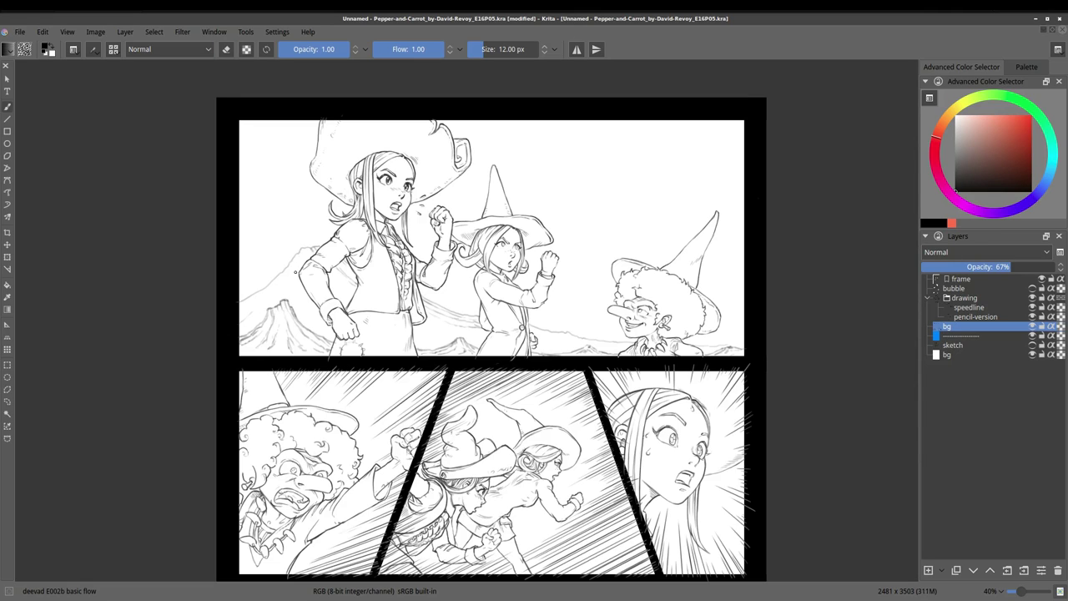
pyautogui.moveTo(295, 271)
pyautogui.mouseDown()
pyautogui.moveTo(288, 314)
pyautogui.moveTo(242, 331)
pyautogui.mouseUp()
pyautogui.moveTo(302, 309); pyautogui.dragTo(320, 319)
pyautogui.moveTo(472, 323); pyautogui.dragTo(433, 337)
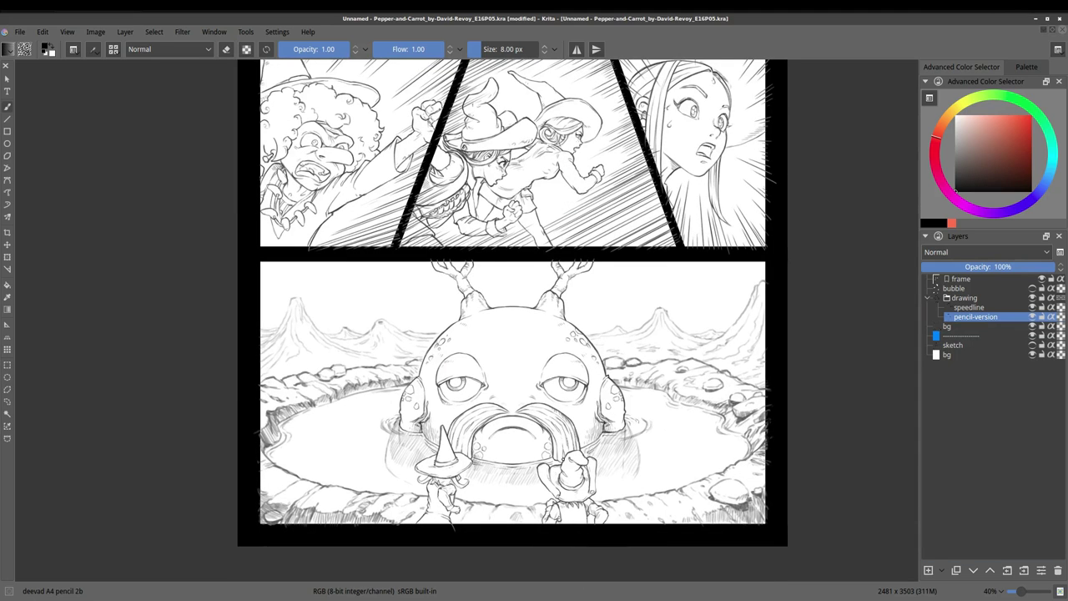
# Switch to the speedline layer and draw speed lines along the panel's right edge
pyautogui.press('e')
pyautogui.press('pageup')
pyautogui.moveTo(623, 253)
pyautogui.mouseDown()
pyautogui.moveTo(692, 212)
pyautogui.moveTo(621, 252)
pyautogui.mouseUp()
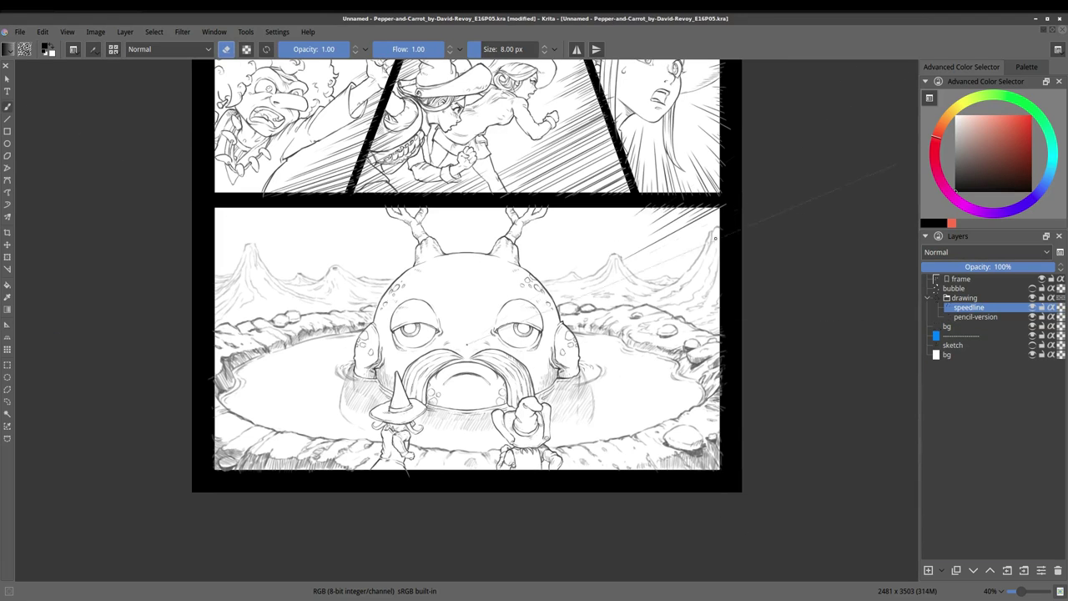
pyautogui.moveTo(725, 213); pyautogui.dragTo(682, 249)
pyautogui.moveTo(723, 424); pyautogui.dragTo(639, 465)
pyautogui.moveTo(727, 285); pyautogui.dragTo(685, 297)
pyautogui.moveTo(731, 360); pyautogui.dragTo(681, 367)
pyautogui.moveTo(639, 202); pyautogui.dragTo(589, 242)
# Draw speed lines along the monster panel's top edge
pyautogui.moveTo(583, 203); pyautogui.dragTo(560, 243)
pyautogui.moveTo(392, 202); pyautogui.dragTo(407, 243)
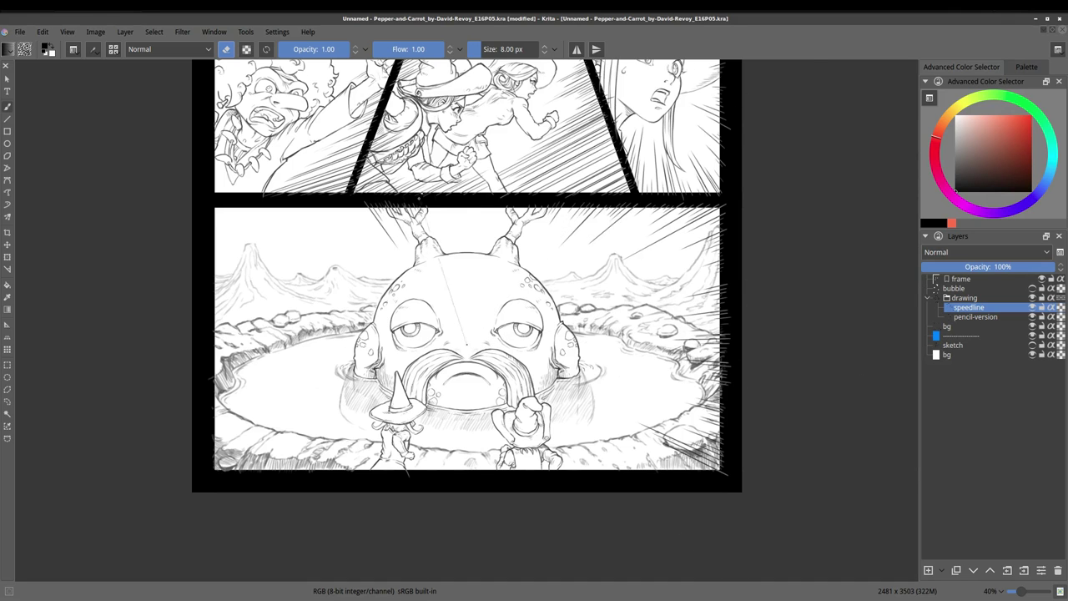
pyautogui.press('e')
pyautogui.moveTo(461, 202); pyautogui.dragTo(462, 272)
pyautogui.moveTo(250, 201)
pyautogui.mouseDown()
pyautogui.moveTo(295, 236)
pyautogui.moveTo(332, 235)
pyautogui.mouseUp()
# Draw speed lines along the panel's bottom and left edges
pyautogui.moveTo(208, 464); pyautogui.dragTo(325, 409)
pyautogui.moveTo(276, 475); pyautogui.dragTo(339, 432)
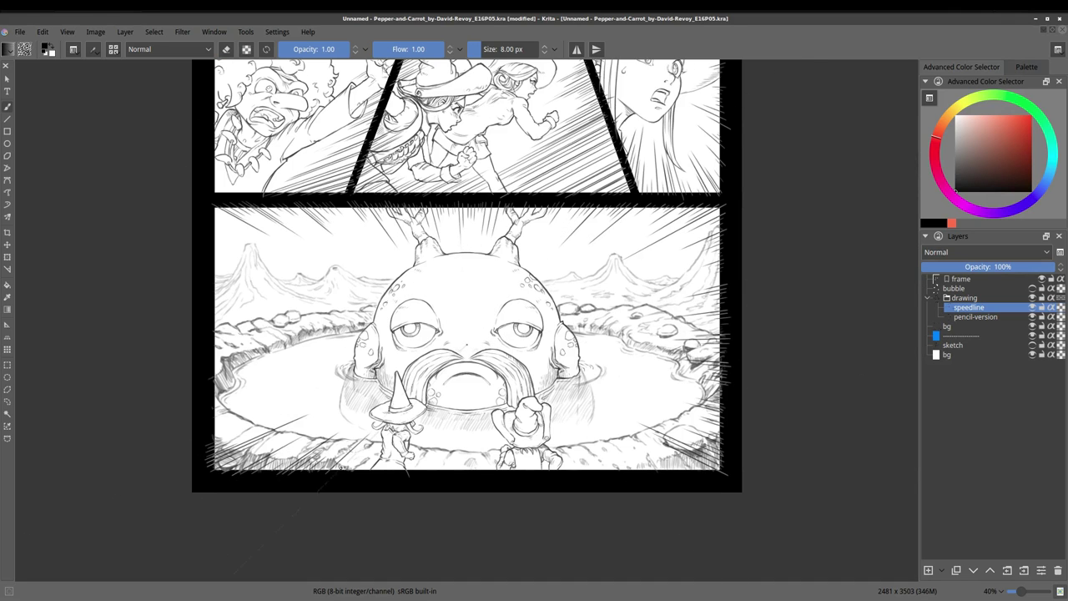
pyautogui.moveTo(342, 477); pyautogui.dragTo(391, 432)
pyautogui.moveTo(587, 474); pyautogui.dragTo(551, 433)
pyautogui.moveTo(207, 209); pyautogui.dragTo(243, 227)
pyautogui.moveTo(707, 478); pyautogui.dragTo(644, 446)
# Add three more left-edge speed lines, then zoom out and start the page export
pyautogui.moveTo(200, 341); pyautogui.dragTo(279, 349)
pyautogui.moveTo(200, 277); pyautogui.dragTo(266, 298)
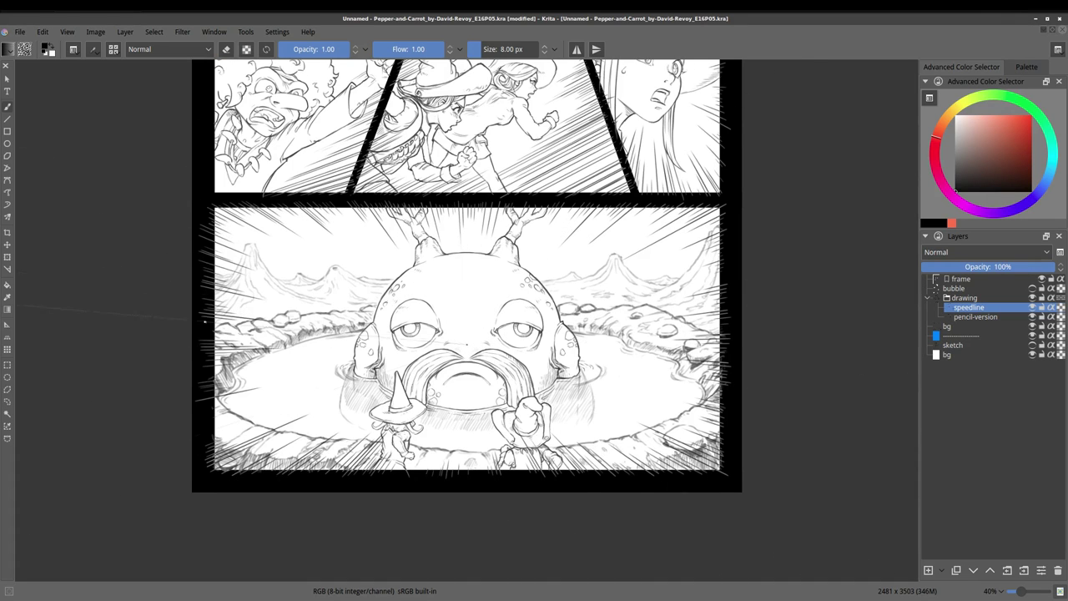
pyautogui.moveTo(200, 416); pyautogui.dragTo(248, 432)
pyautogui.press('-')
pyautogui.click(19, 32)
# Confirm replacing the existing PNG and close the export dialog
pyautogui.click(34, 140)
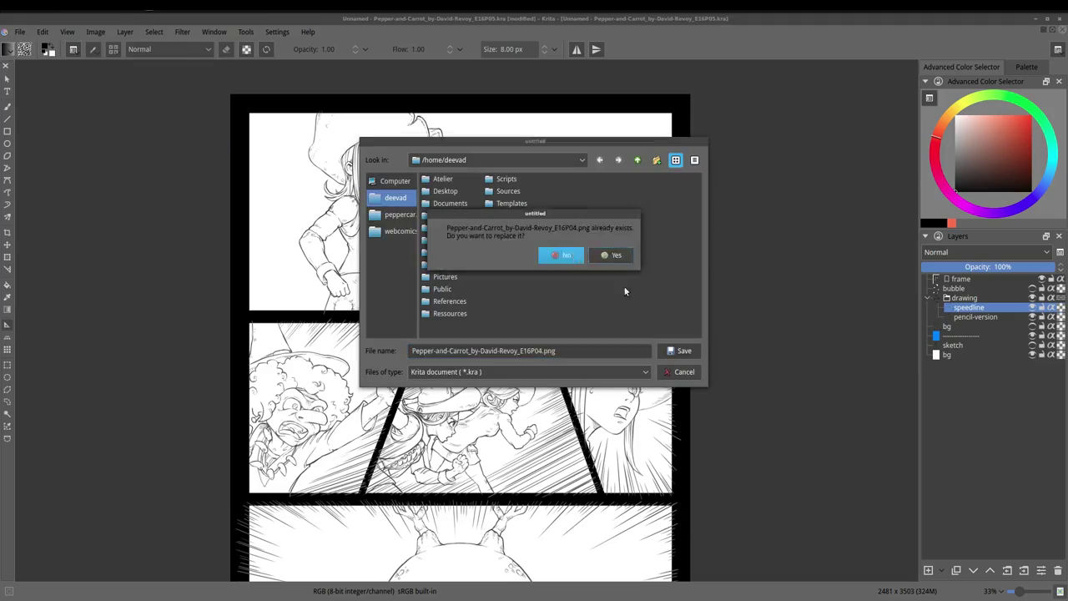
pyautogui.press('Return')
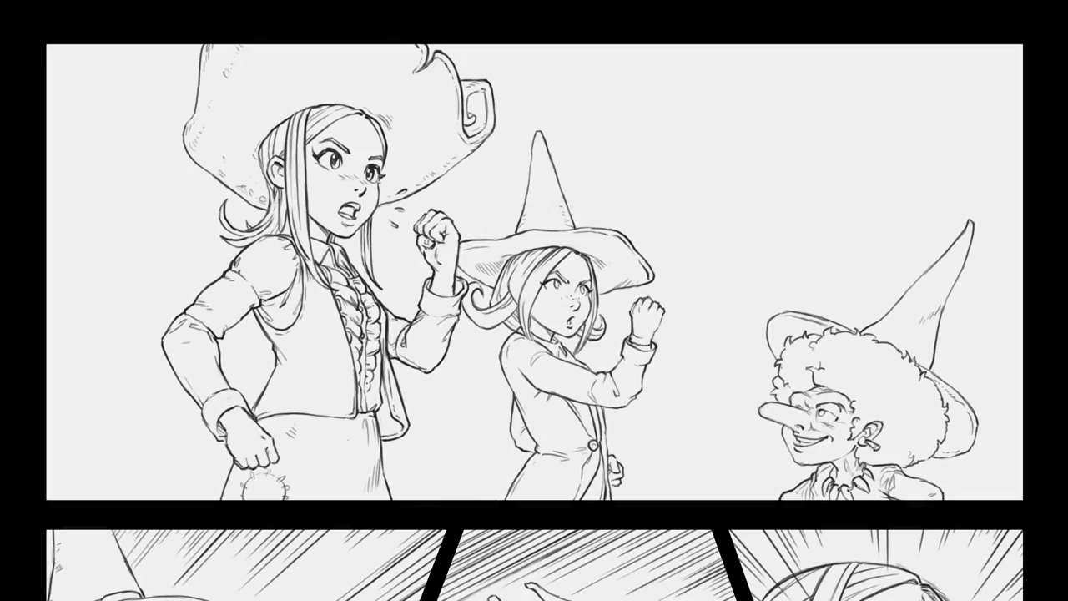